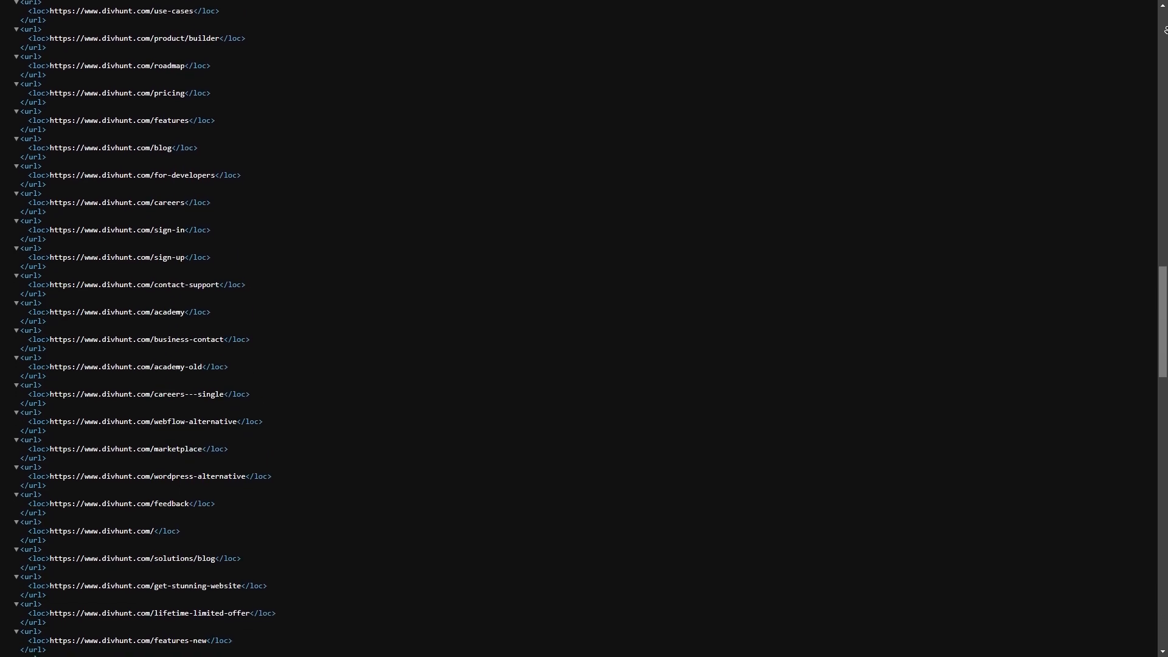
{"action": "scroll", "coordinate": [1164, 29], "scroll_direction": "down", "scroll_amount": 3}
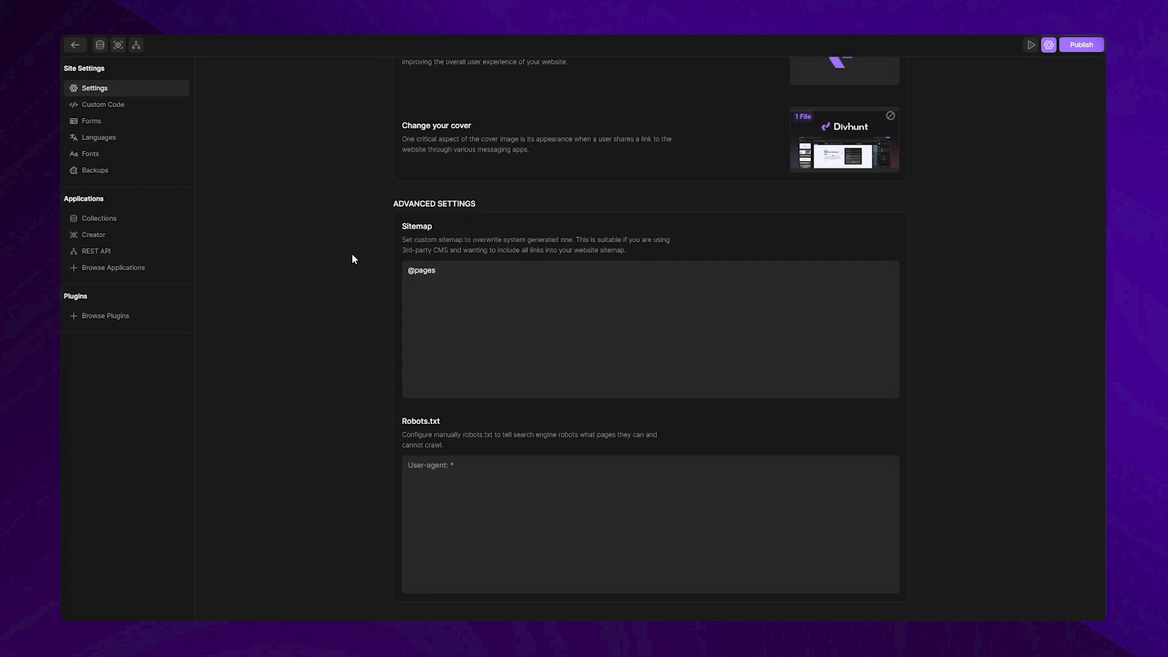
- Open the Blog collection and copy its ID to the clipboard
{"action": "left_click", "coordinate": [100, 44]}
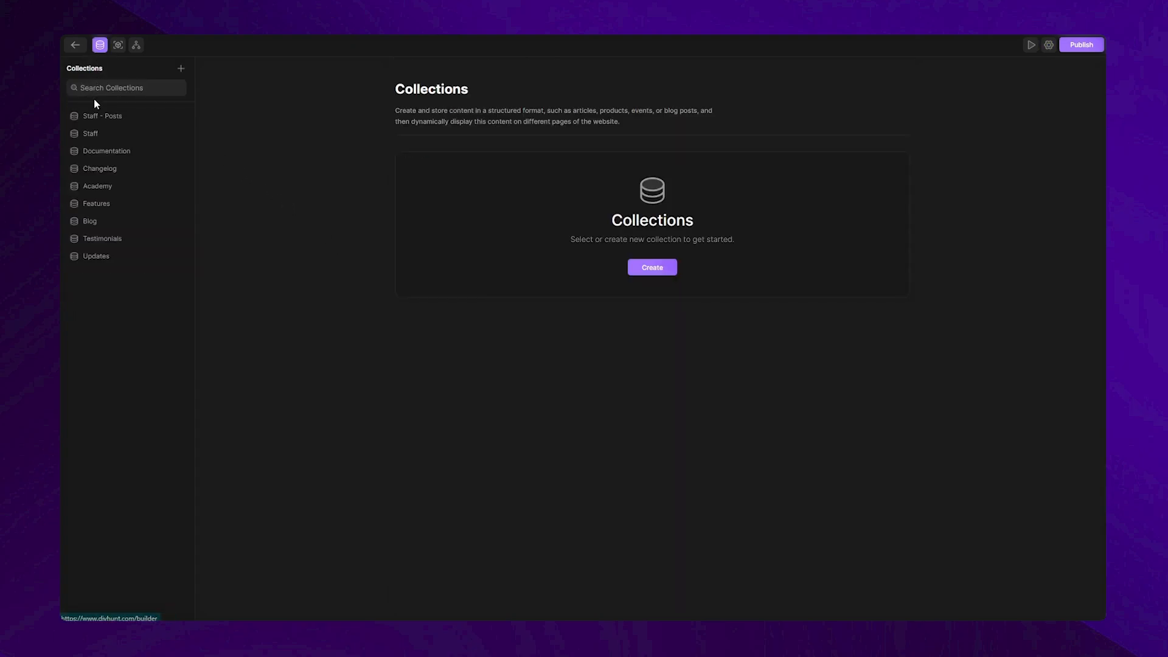
{"action": "left_click", "coordinate": [107, 223]}
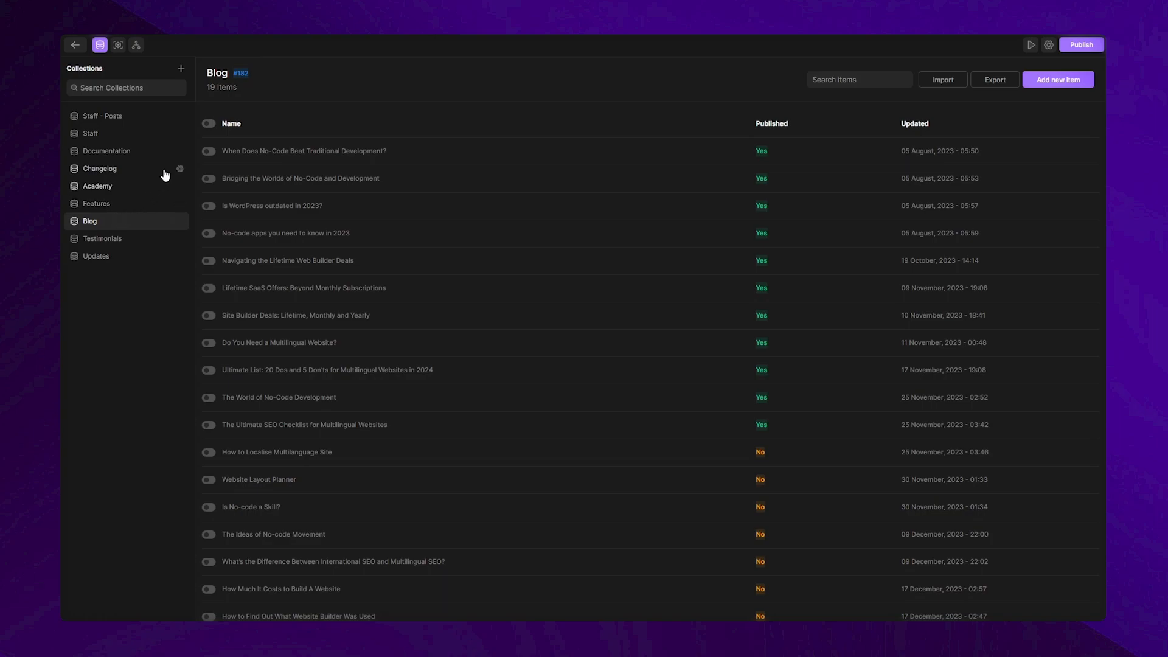
{"action": "left_click", "coordinate": [242, 74]}
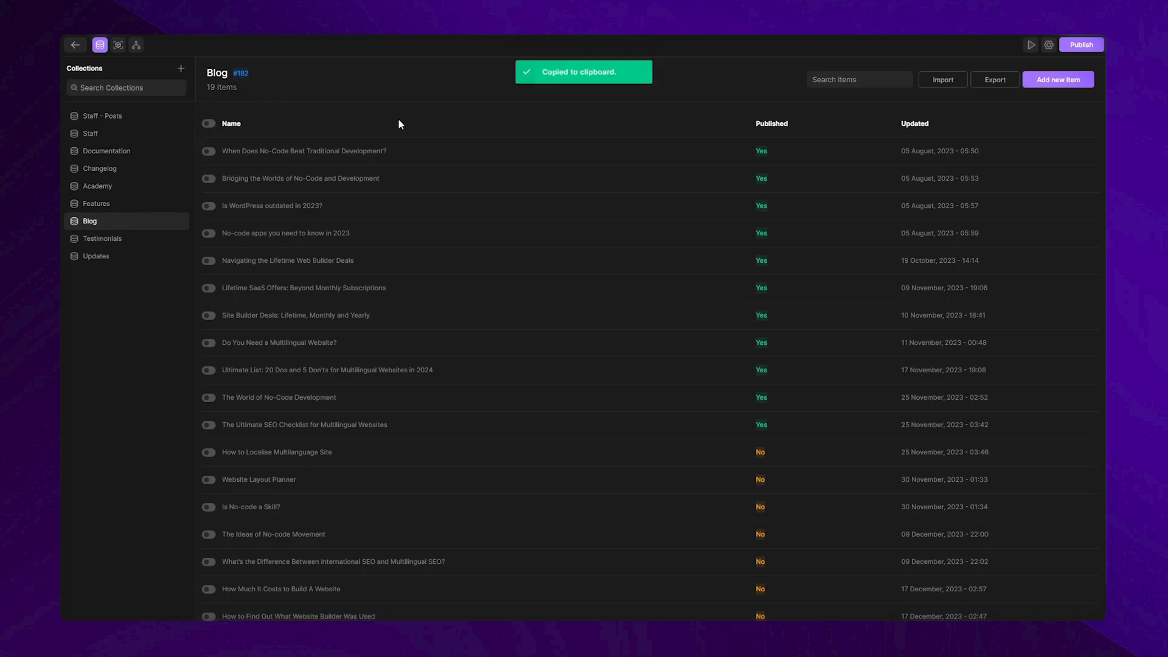
{"action": "left_click", "coordinate": [1049, 45]}
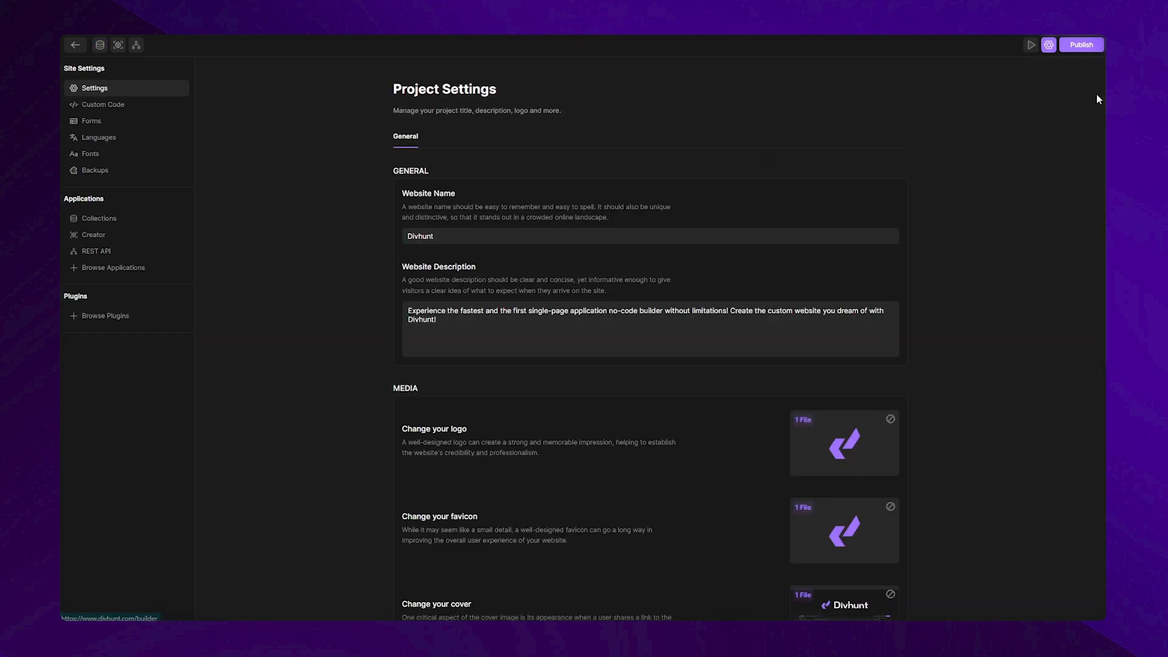
{"action": "scroll", "coordinate": [1096, 93], "scroll_direction": "down", "scroll_amount": 2}
{"action": "scroll", "coordinate": [646, 338], "scroll_direction": "down", "scroll_amount": 5}
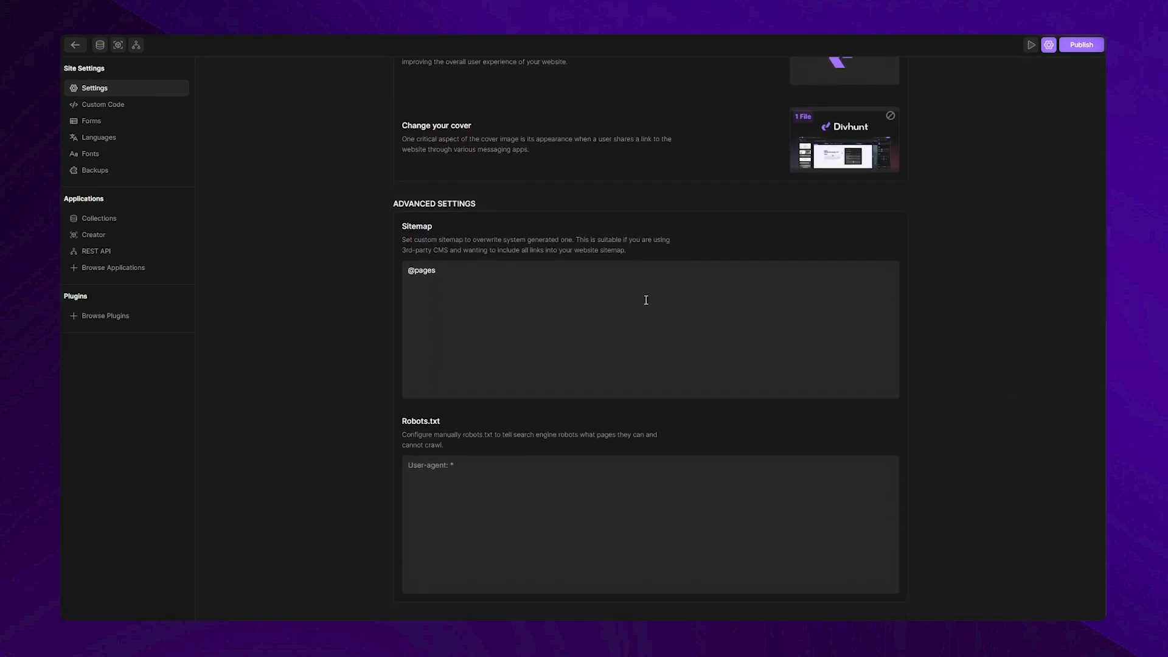
{"action": "left_click", "coordinate": [476, 269]}
{"action": "type", "text": "@"}
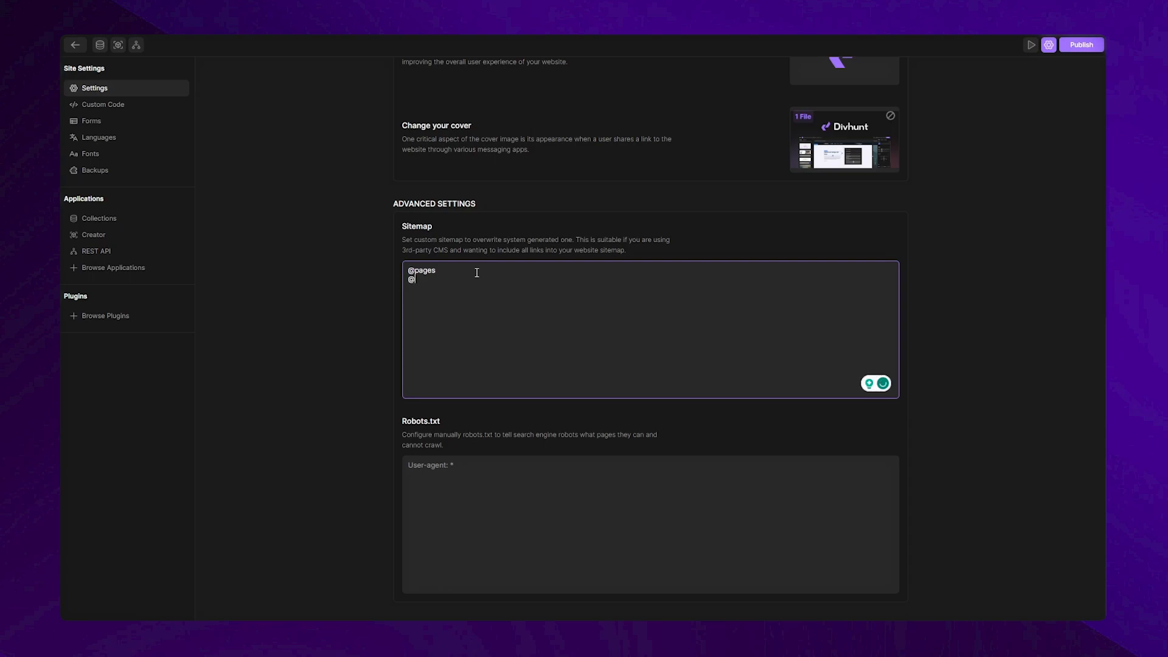
{"action": "type", "text": "collection.182"}
{"action": "left_click", "coordinate": [373, 256]}
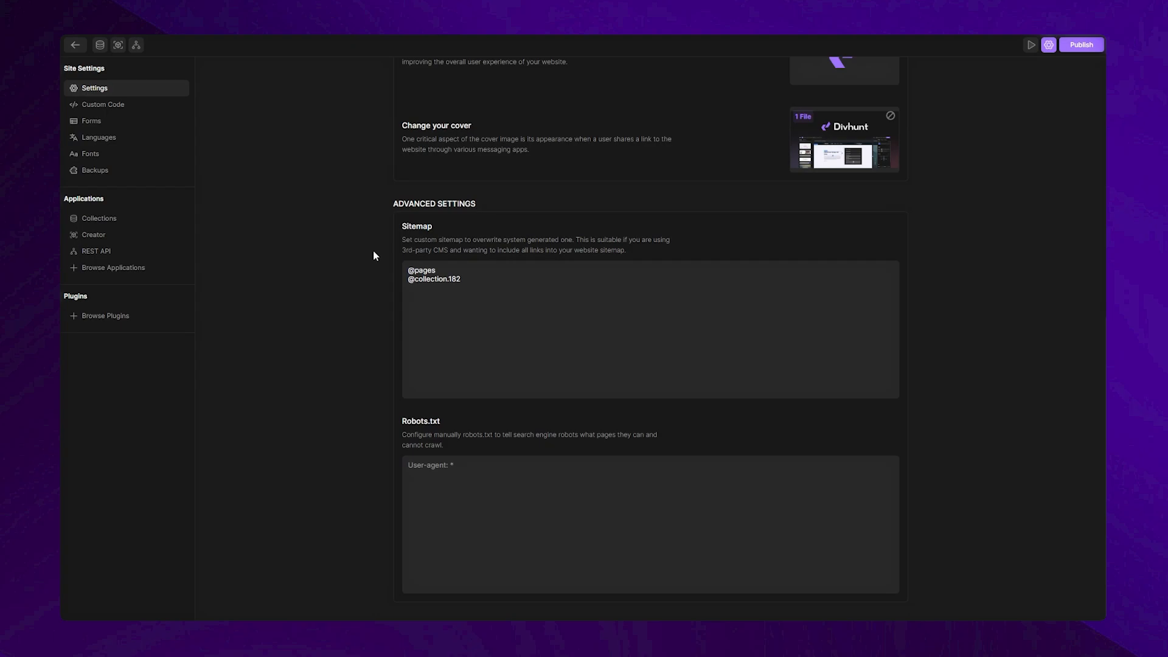
{"action": "left_click", "coordinate": [481, 281]}
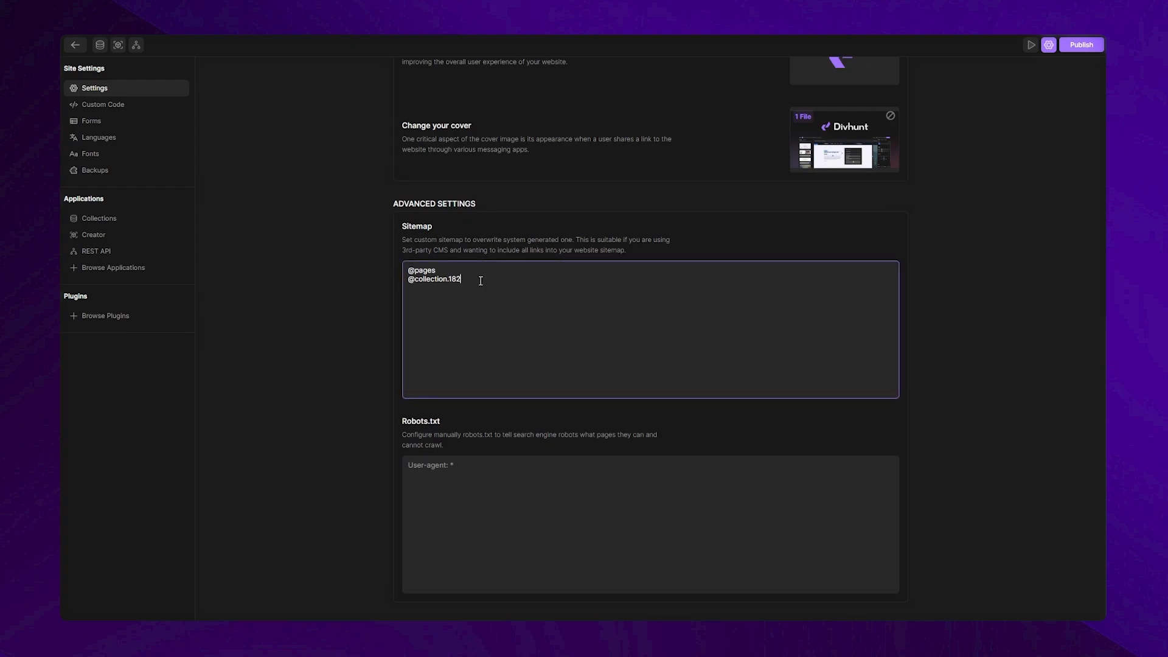
{"action": "type", "text": "<url>   <loc>https://divhunt.com/</loc>   <changefreq>monthly</changefreq>   <priority>1.0</priority> </url>"}
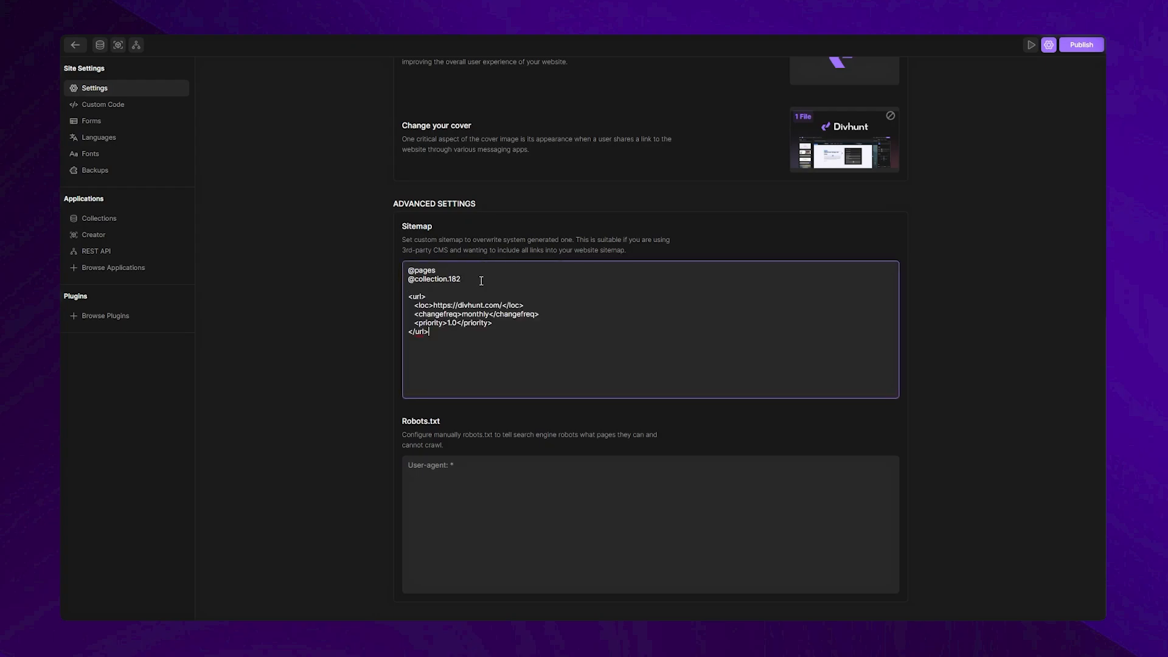
- Examine the loc, changefreq and priority tags of the custom url entry in the sitemap
{"action": "left_click_drag", "start_coordinate": [526, 305], "coordinate": [417, 308]}
{"action": "left_click", "coordinate": [532, 306]}
{"action": "left_click_drag", "start_coordinate": [502, 305], "coordinate": [433, 305]}
{"action": "left_click_drag", "start_coordinate": [556, 316], "coordinate": [420, 316]}
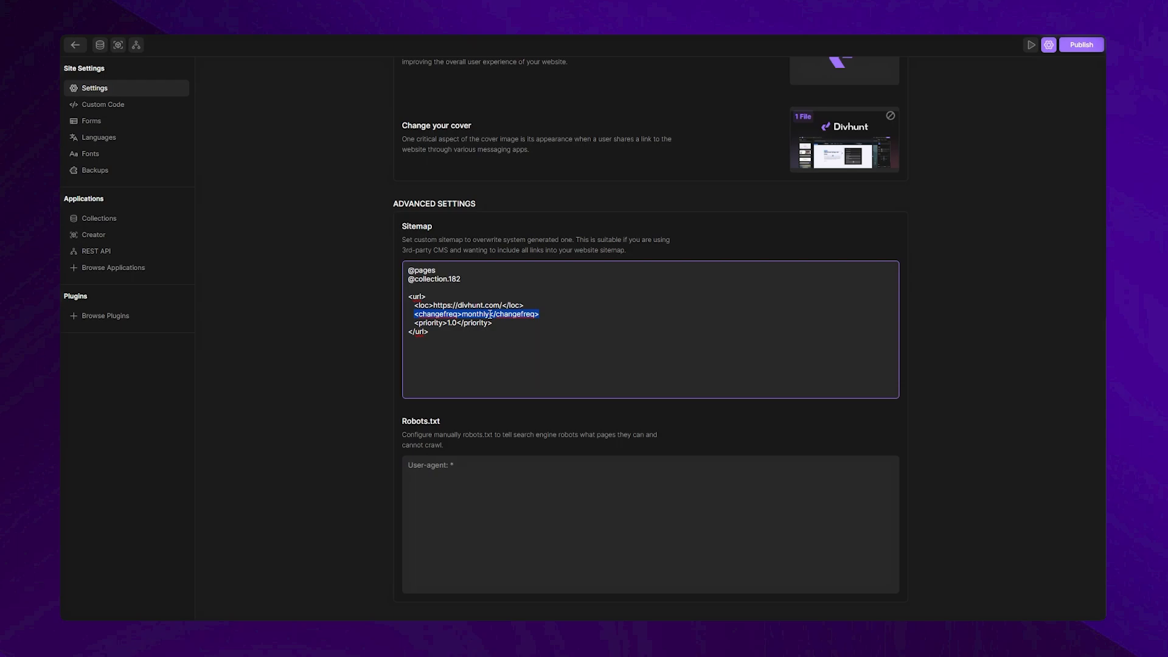
{"action": "left_click_drag", "start_coordinate": [491, 315], "coordinate": [465, 316]}
{"action": "left_click_drag", "start_coordinate": [496, 324], "coordinate": [415, 323]}
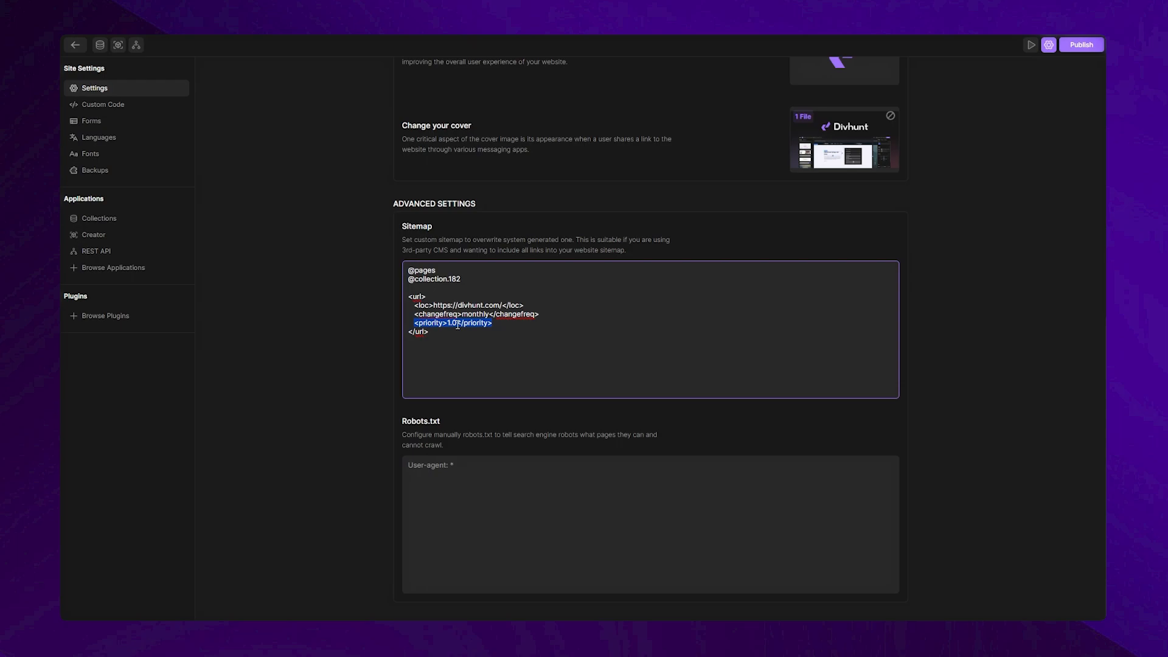
{"action": "left_click_drag", "start_coordinate": [457, 323], "coordinate": [448, 323]}
{"action": "left_click", "coordinate": [384, 322]}
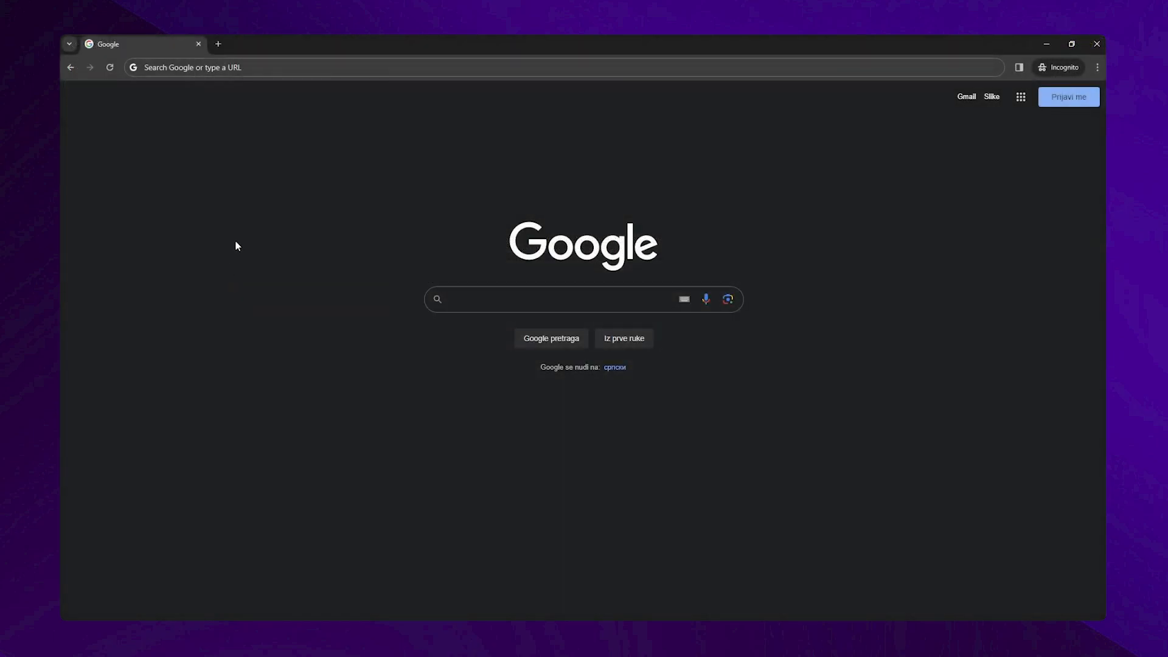
- Switch to the incognito browser window and open divhunt.com/sitemap.xml
{"action": "left_click", "coordinate": [286, 68]}
{"action": "type", "text": "d"}
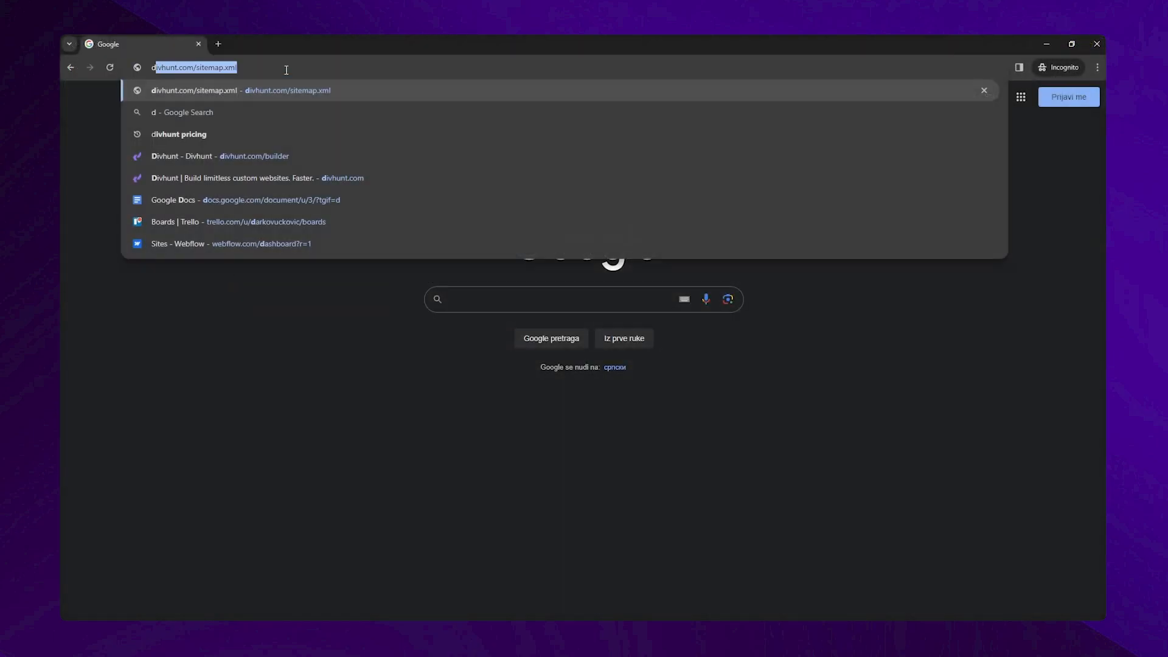
{"action": "type", "text": "ivhunt.co"}
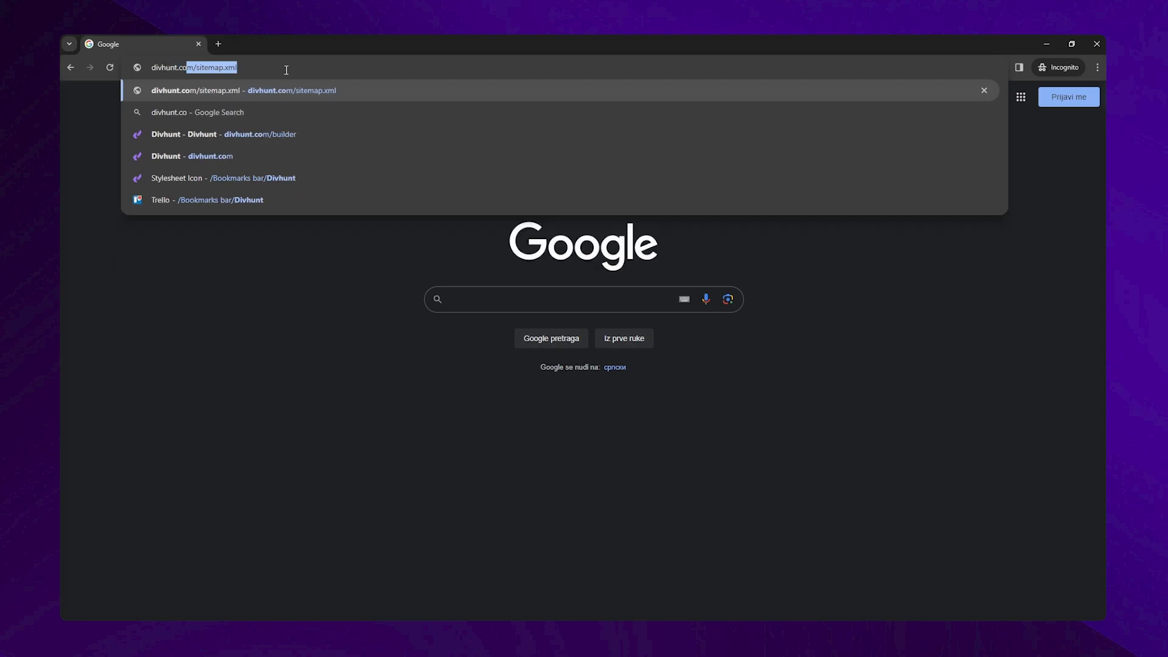
{"action": "type", "text": "m/site"}
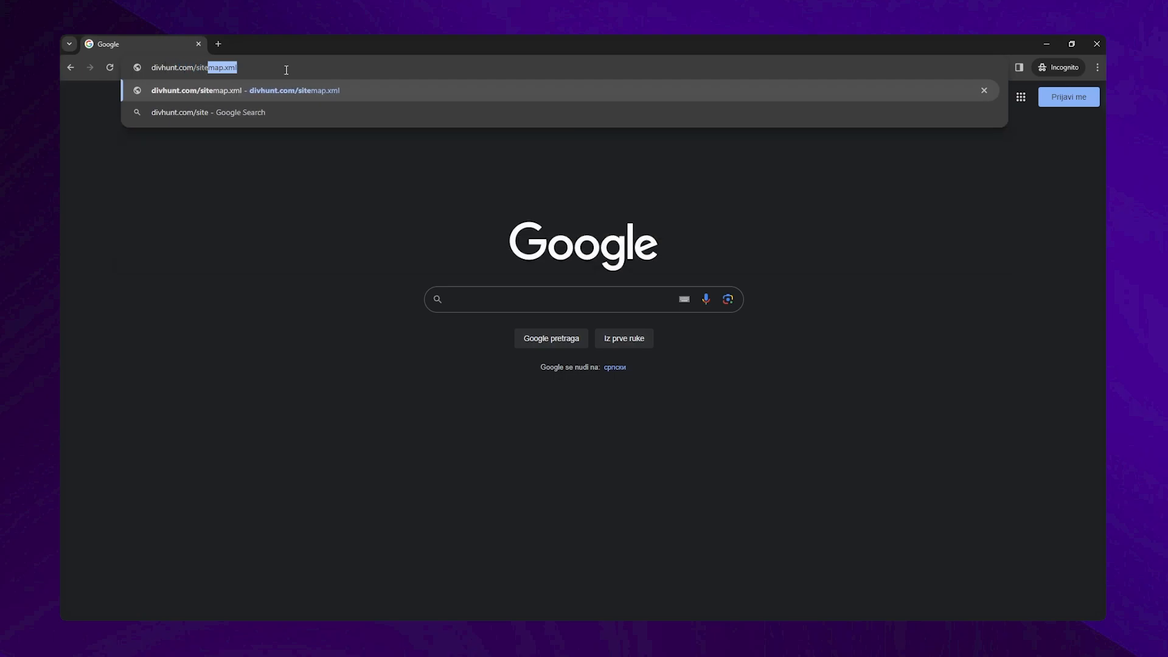
{"action": "type", "text": "map.xml"}
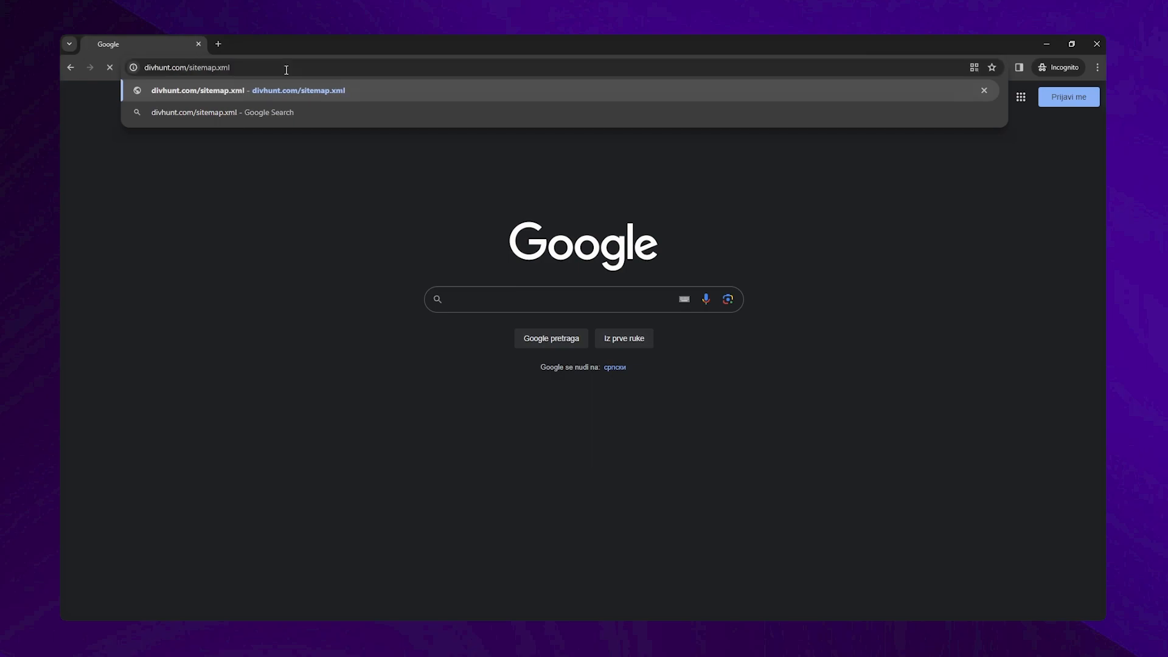
{"action": "key", "text": "Return"}
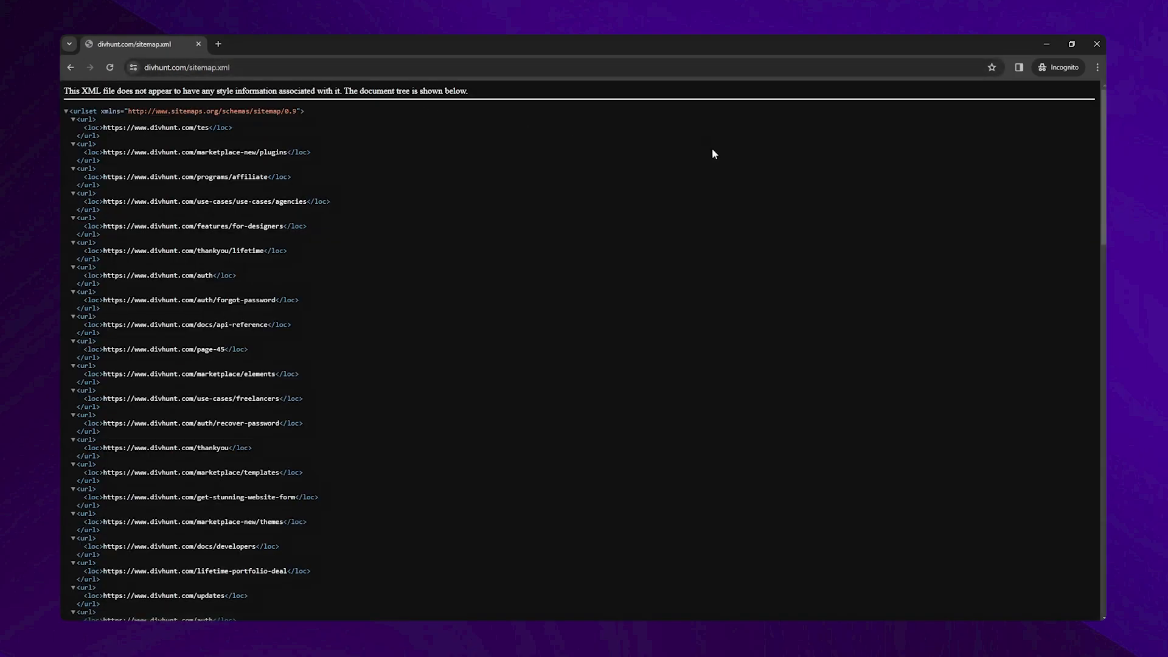
- Look through the published sitemap down to the custom url entry at its end and highlight that entry
{"action": "scroll", "coordinate": [585, 350], "scroll_direction": "down", "scroll_amount": 3}
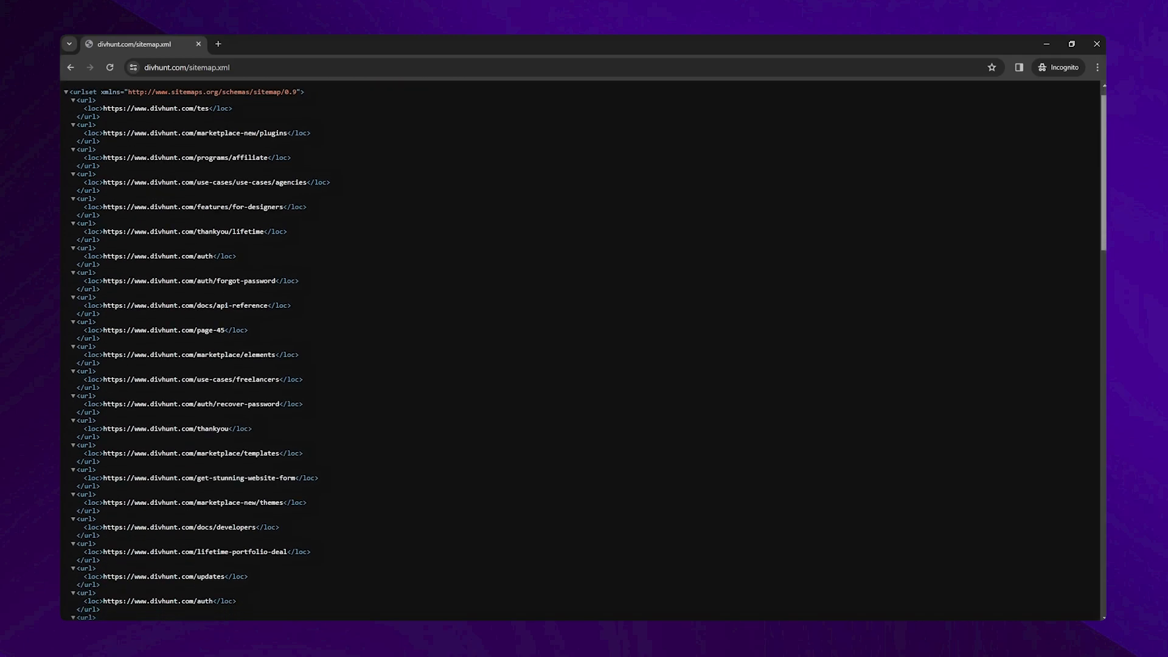
{"action": "scroll", "coordinate": [584, 351], "scroll_direction": "down", "scroll_amount": 6}
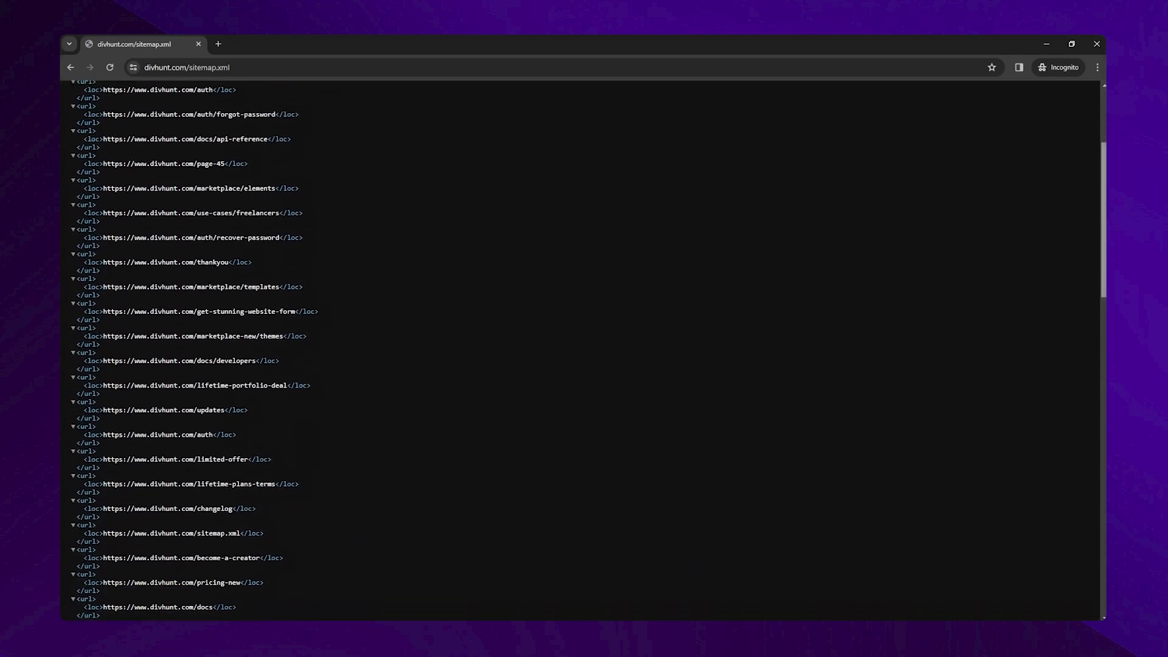
{"action": "scroll", "coordinate": [584, 350], "scroll_direction": "down", "scroll_amount": 6}
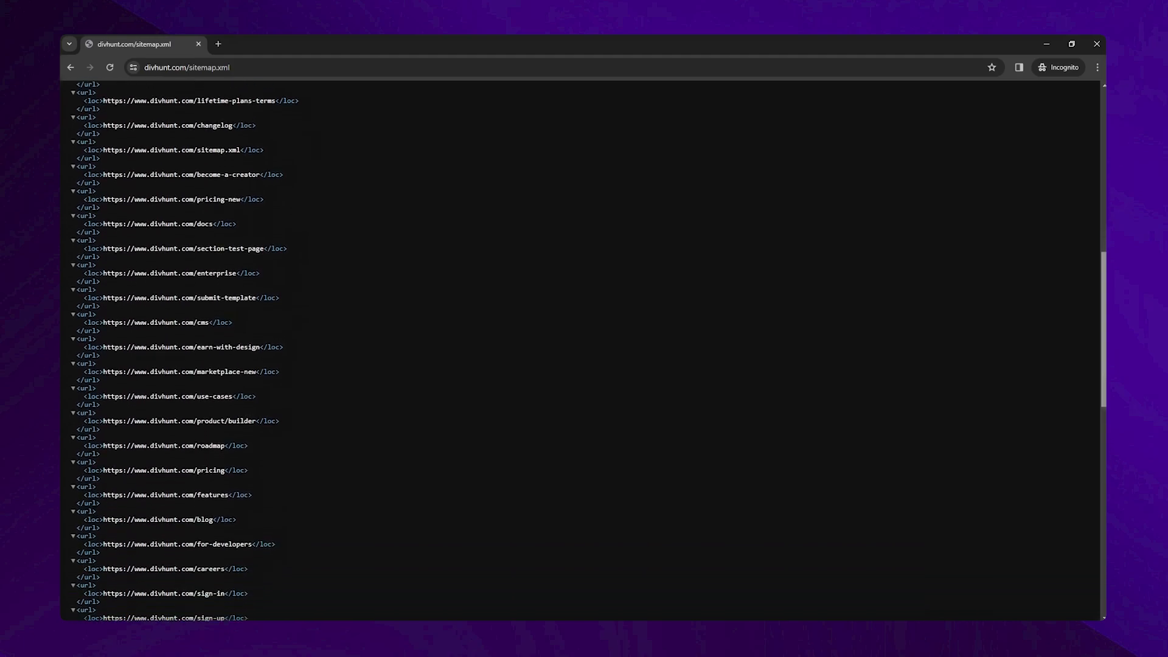
{"action": "scroll", "coordinate": [584, 351], "scroll_direction": "down", "scroll_amount": 6}
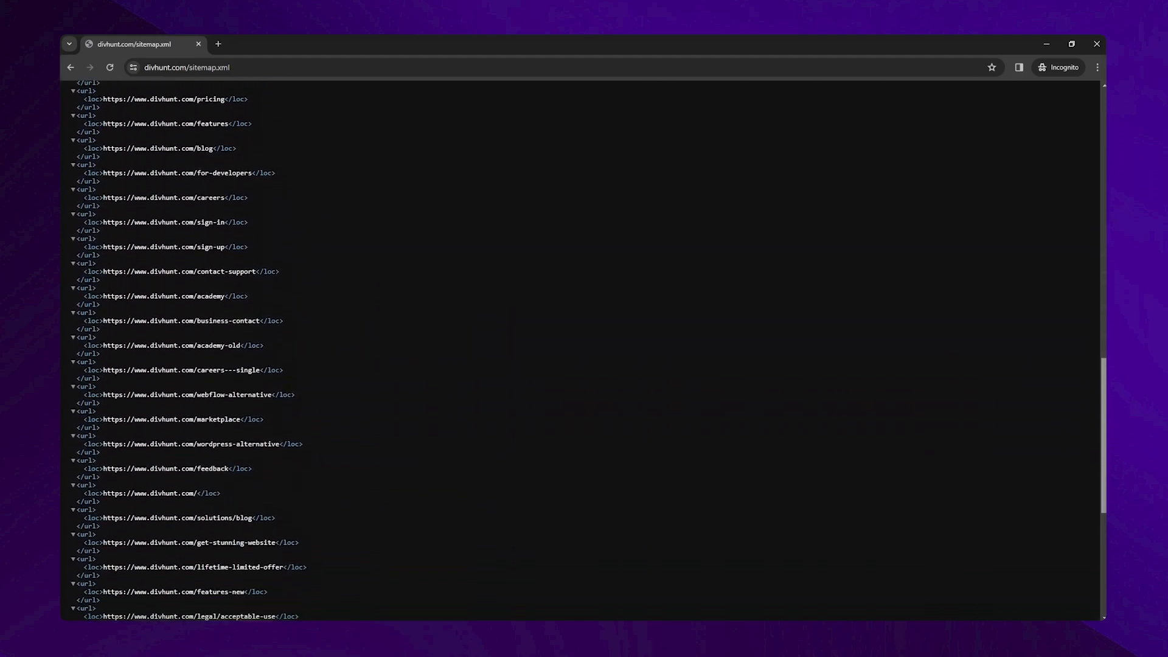
{"action": "scroll", "coordinate": [850, 549], "scroll_direction": "down", "scroll_amount": 2}
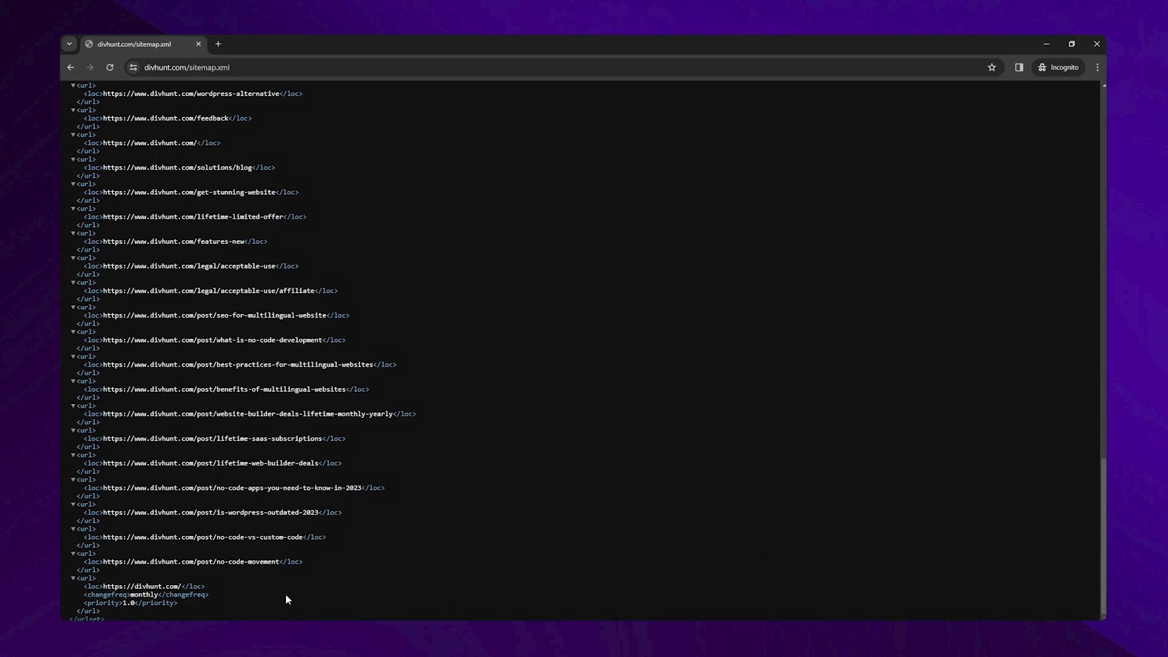
{"action": "left_click_drag", "start_coordinate": [93, 609], "coordinate": [71, 582]}
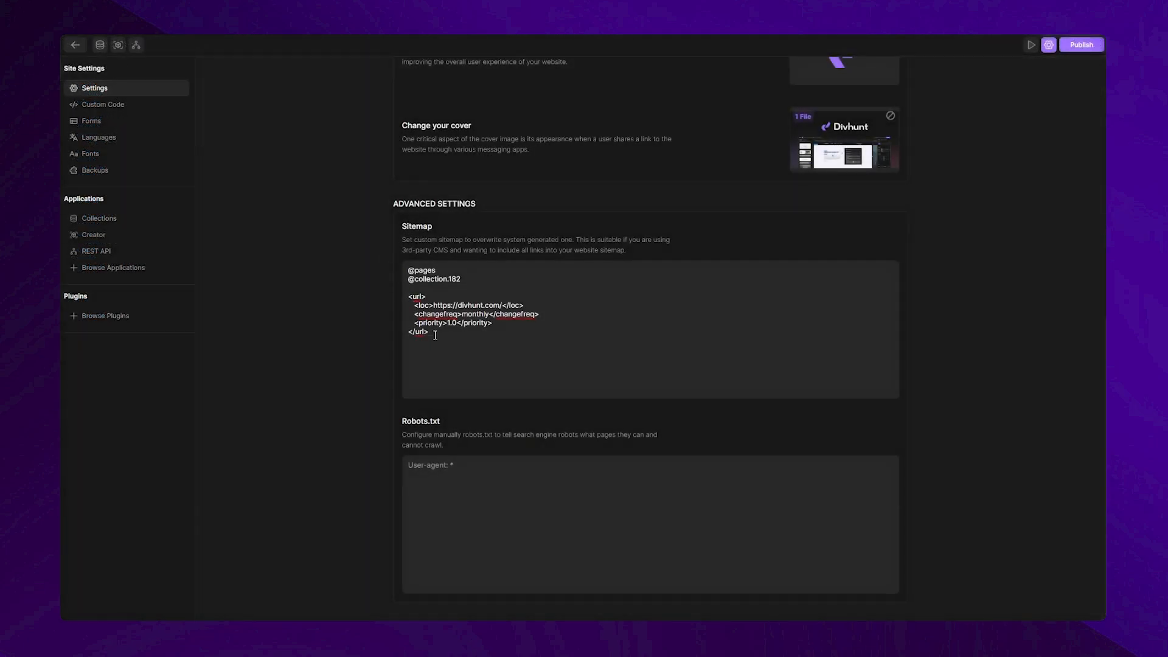
- Clear the entire content of the custom sitemap in the project settings
{"action": "left_click_drag", "start_coordinate": [435, 335], "coordinate": [393, 277]}
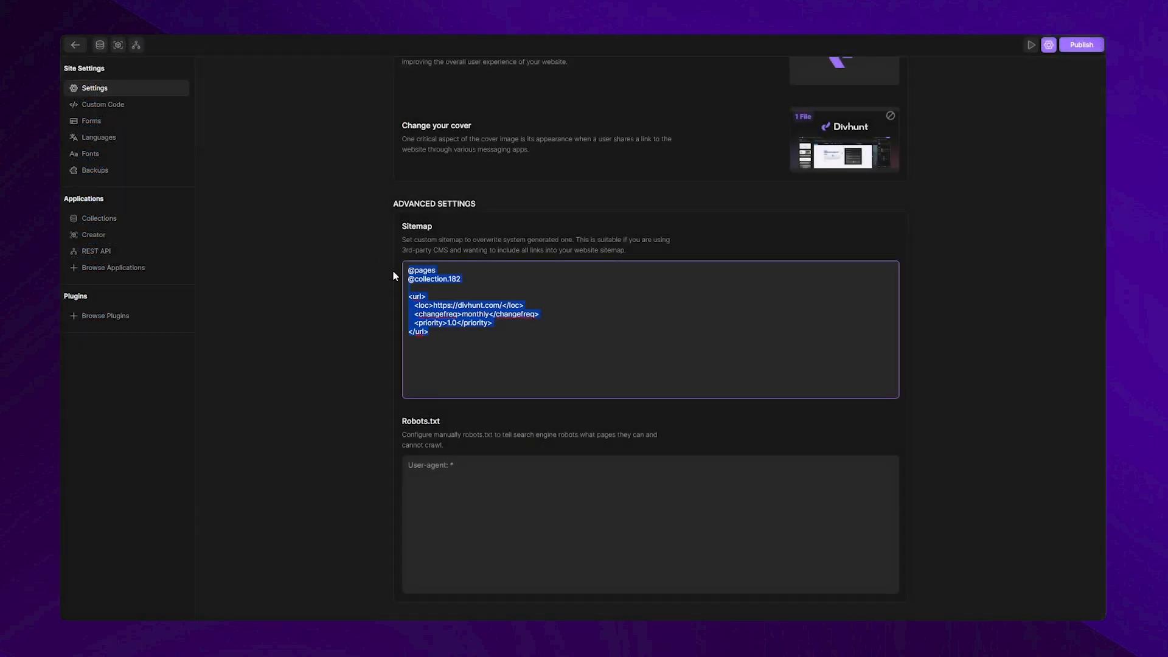
{"action": "key", "text": "BackSpace"}
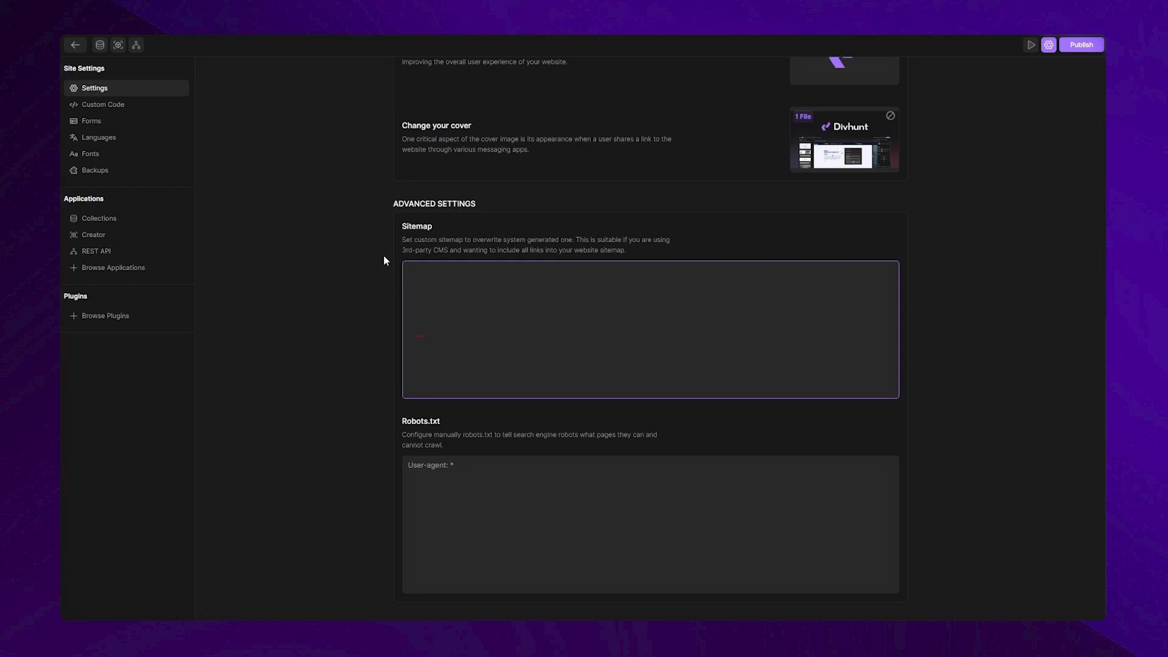
{"action": "left_click", "coordinate": [381, 255]}
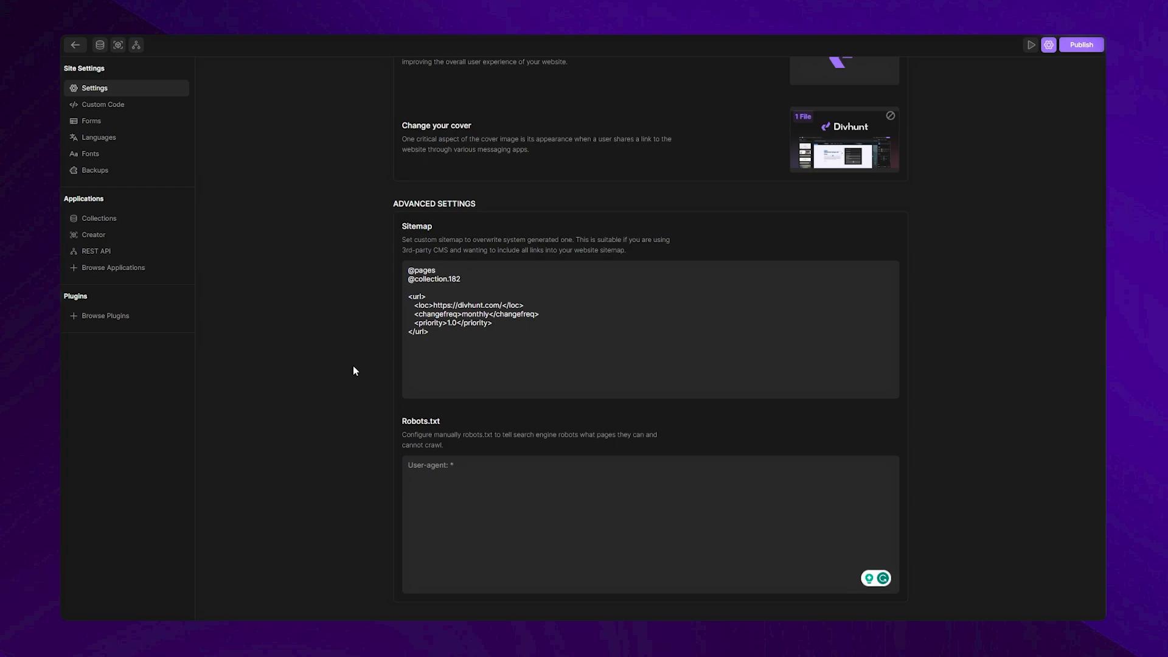
{"action": "left_click", "coordinate": [478, 474]}
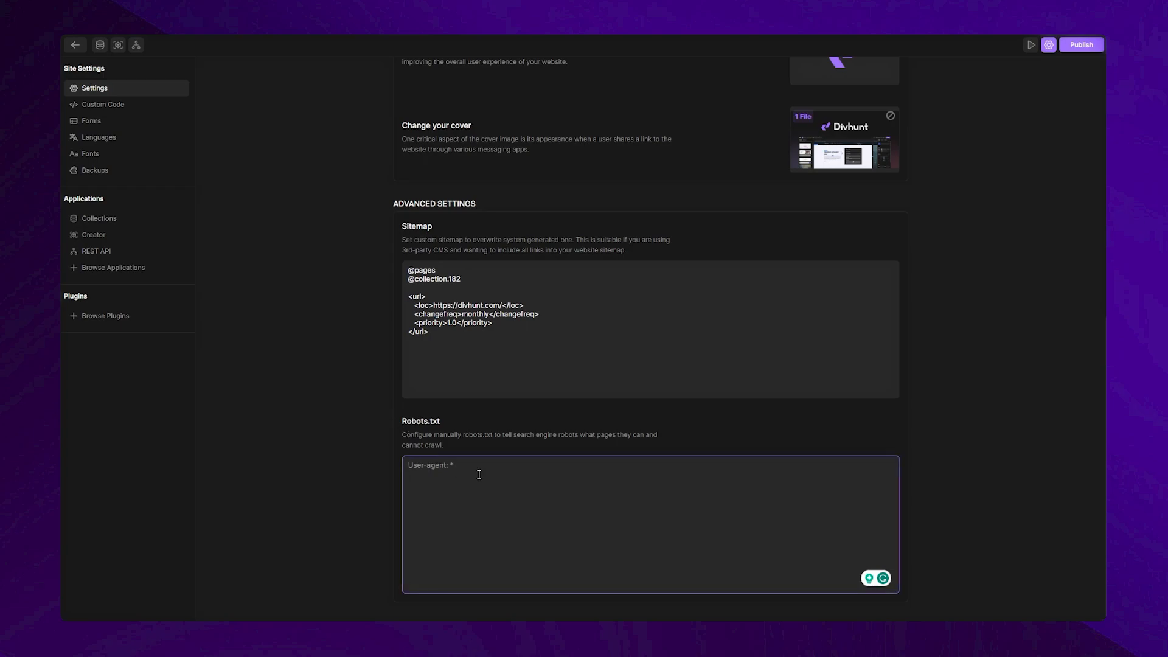
{"action": "type", "text": "User-agent: * Disallow: Sitemap: https://www.divhunt.com/sitemap.xml  Host: www.divhunt.com  User-Agent: Googlebot Allow: .js Allow:.css"}
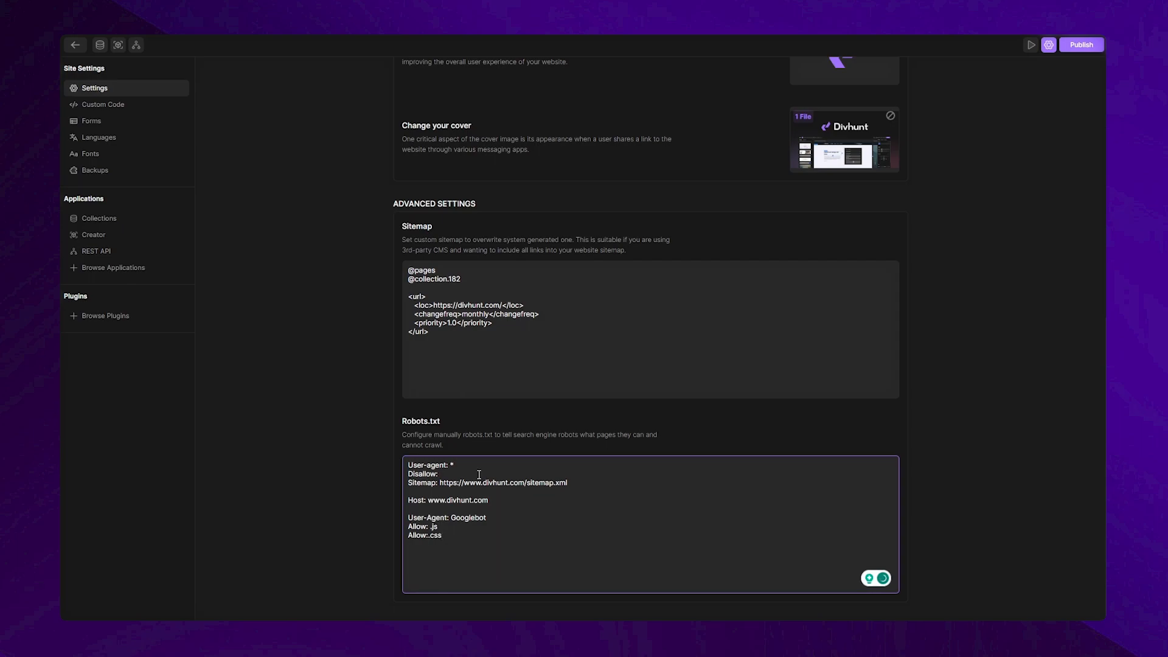
{"action": "left_click", "coordinate": [379, 450]}
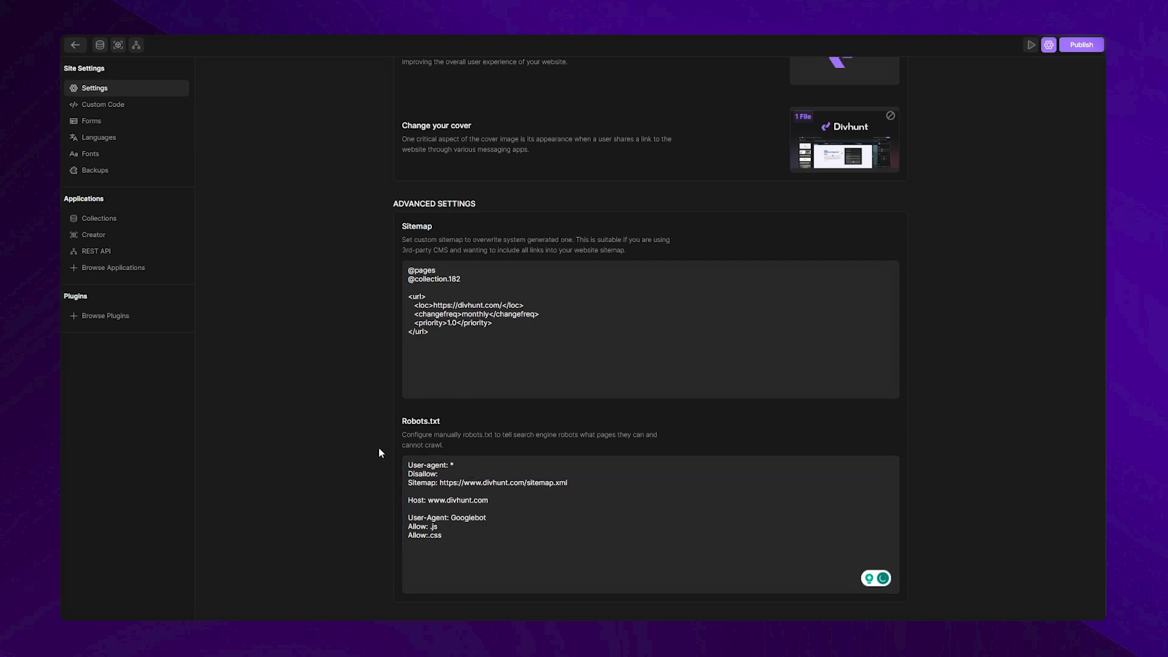
- Replace the asterisk in the first User-agent line of robots.txt with Googlebot
{"action": "left_click_drag", "start_coordinate": [455, 466], "coordinate": [411, 466]}
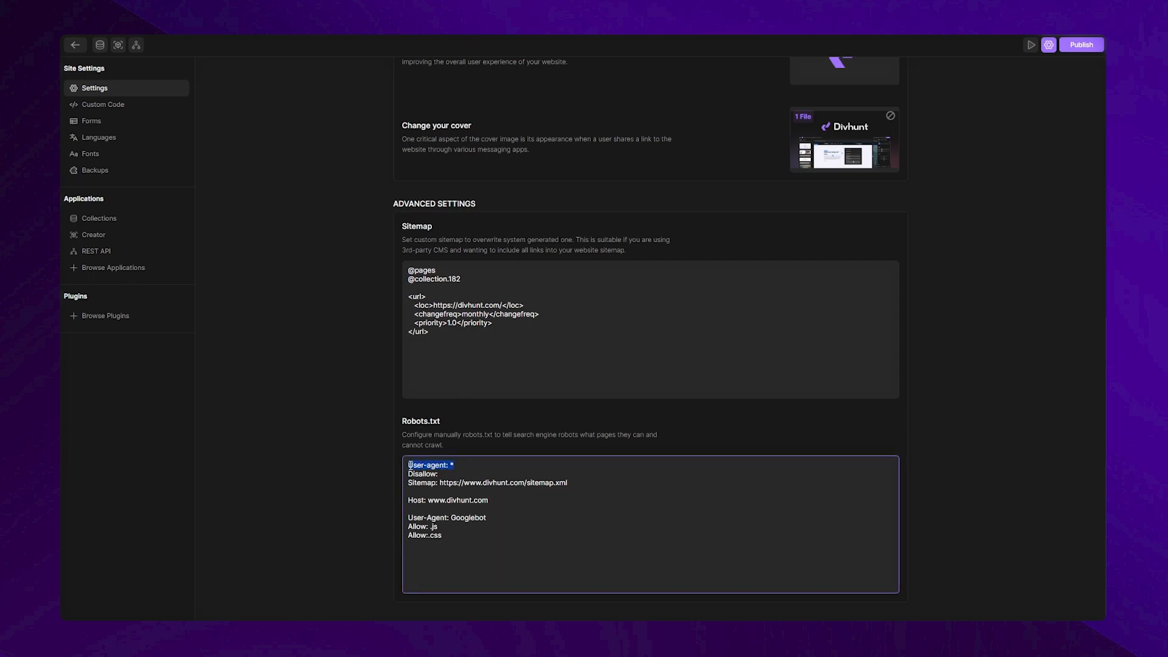
{"action": "left_click", "coordinate": [459, 466]}
{"action": "left_click_drag", "start_coordinate": [458, 466], "coordinate": [451, 466]}
{"action": "left_click", "coordinate": [385, 451]}
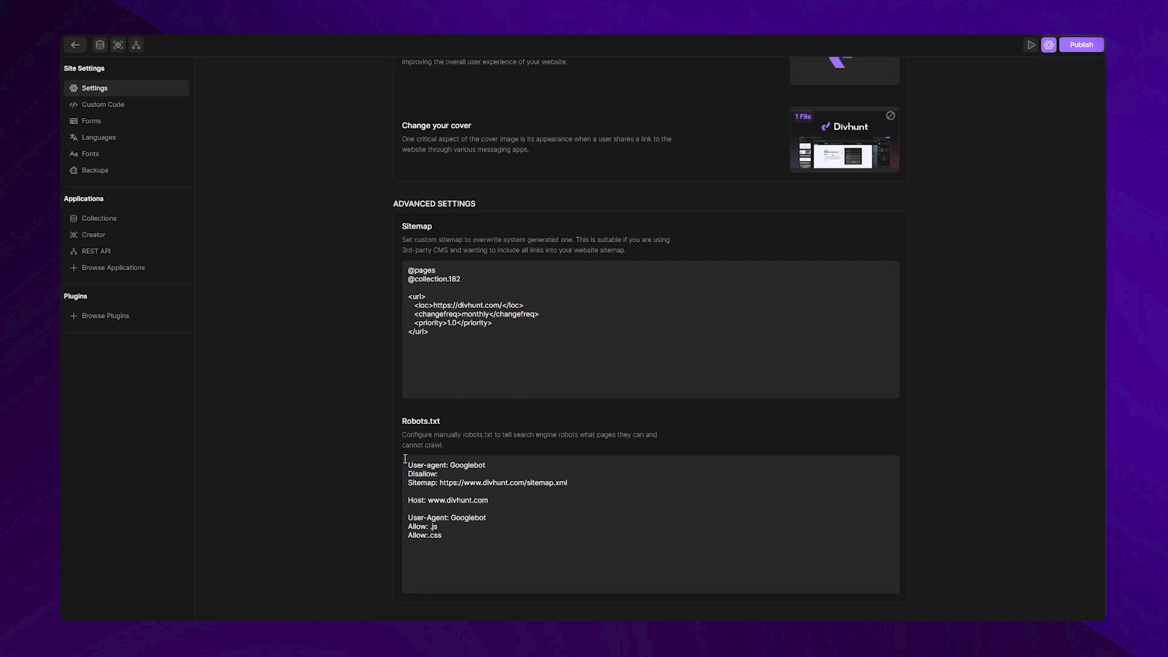
- Set the Disallow rule in robots.txt to /private/
{"action": "left_click_drag", "start_coordinate": [439, 474], "coordinate": [408, 474]}
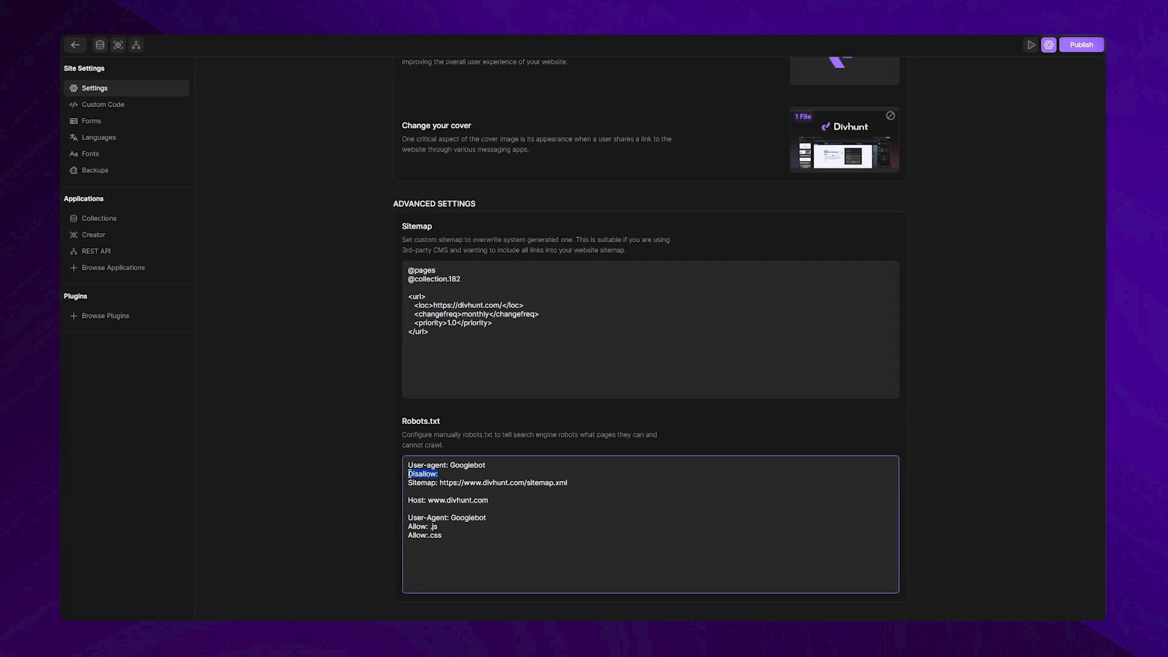
{"action": "left_click", "coordinate": [446, 474]}
{"action": "left_click", "coordinate": [382, 449]}
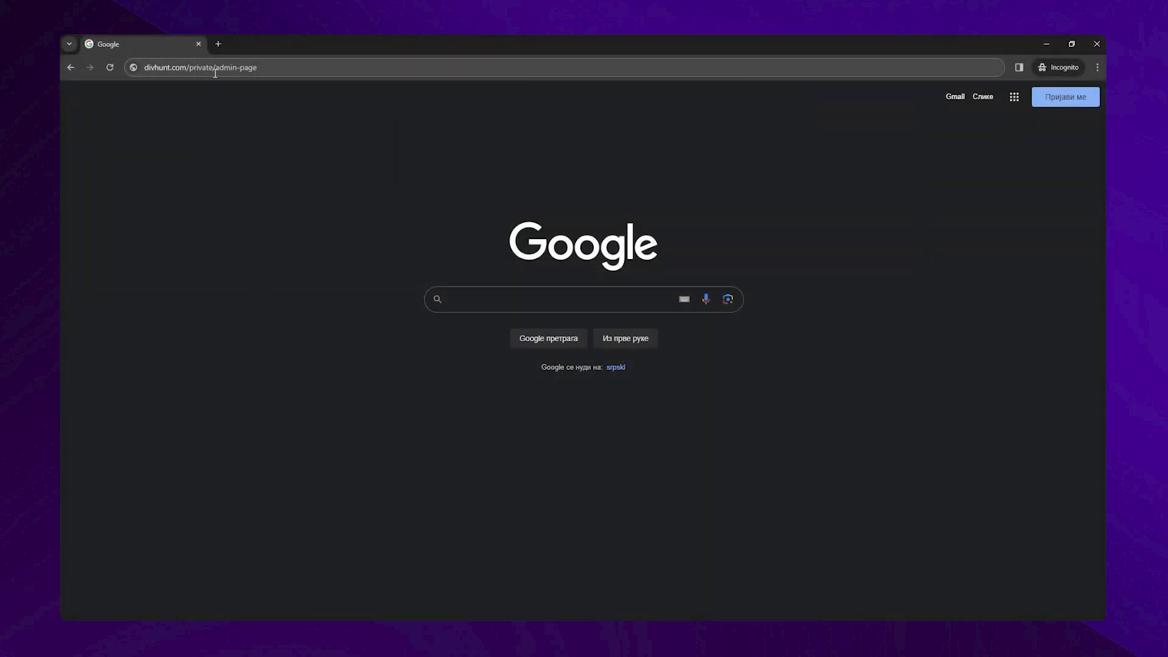
- Highlight the /private/ part of the address divhunt.com/private/admin-page in the browser
{"action": "left_click_drag", "start_coordinate": [214, 71], "coordinate": [188, 68]}
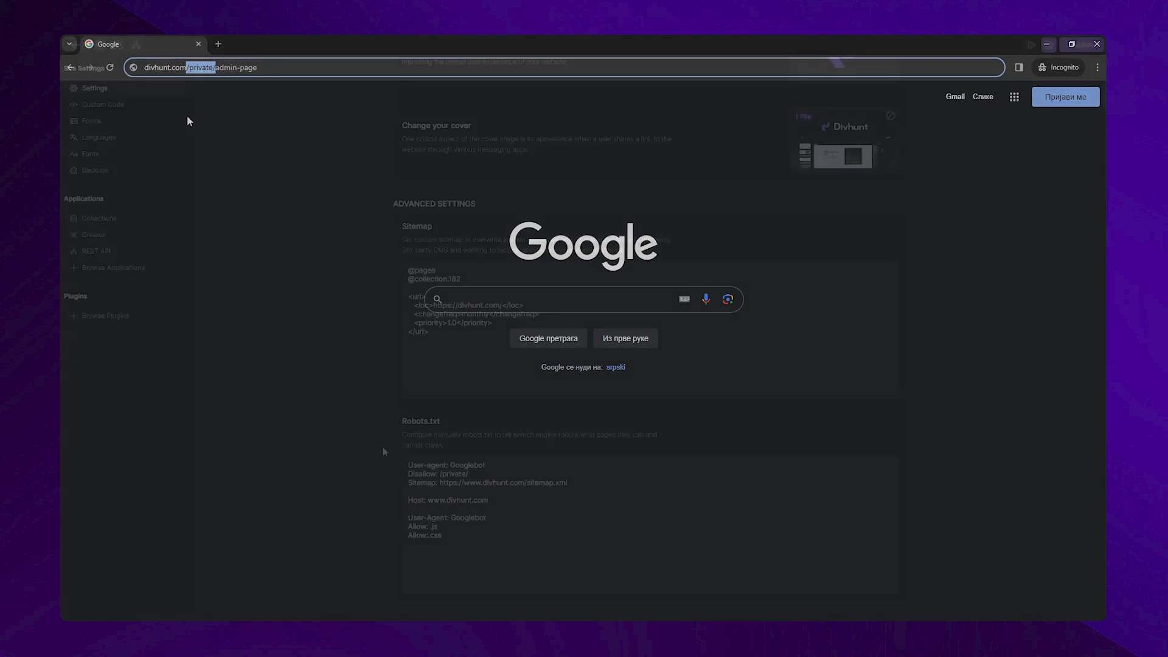
- Highlight the labels and values of the Sitemap and Host lines in robots.txt to review them
{"action": "left_click_drag", "start_coordinate": [409, 482], "coordinate": [433, 484]}
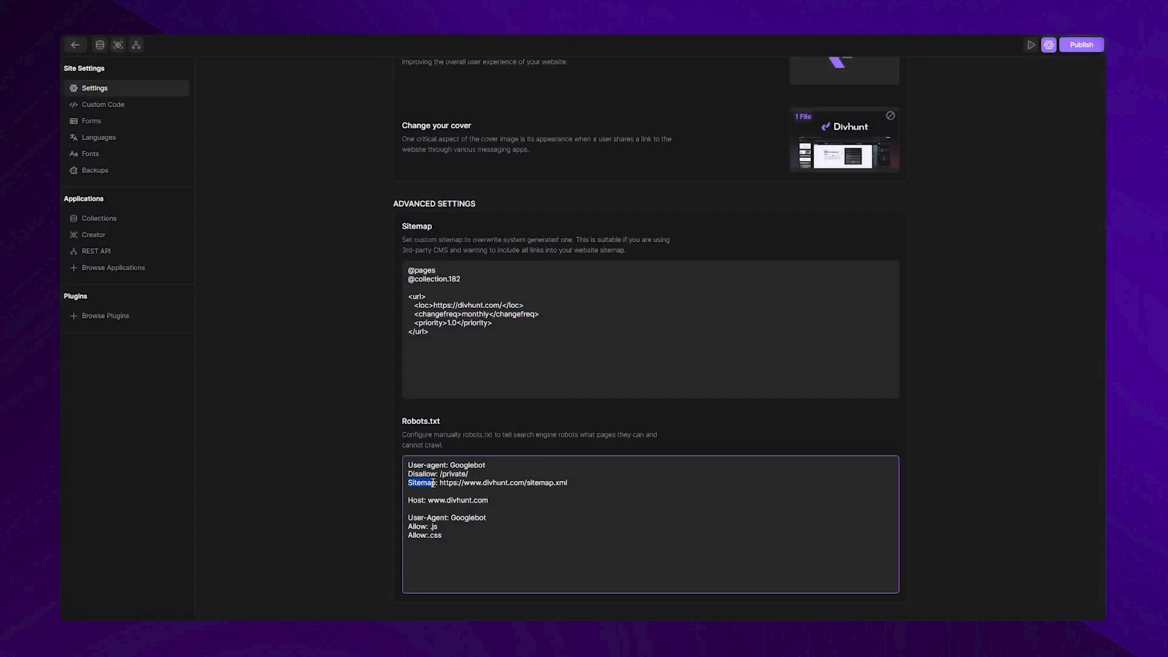
{"action": "left_click_drag", "start_coordinate": [568, 483], "coordinate": [439, 482]}
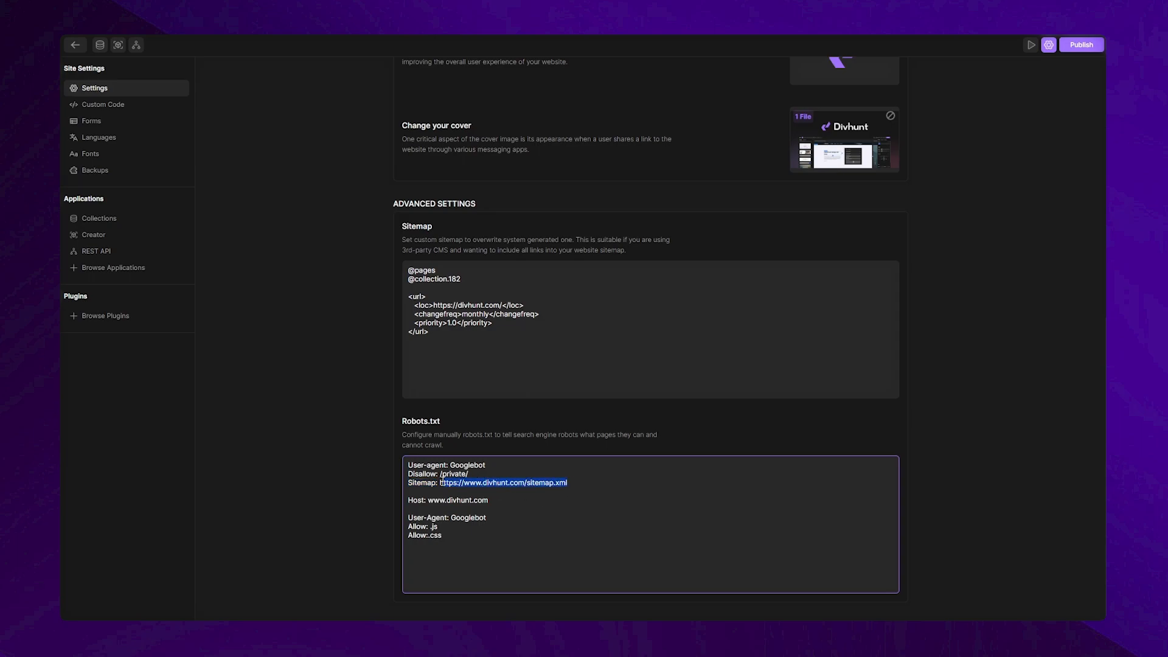
{"action": "left_click", "coordinate": [536, 503]}
{"action": "left_click_drag", "start_coordinate": [410, 501], "coordinate": [425, 500]}
{"action": "left_click_drag", "start_coordinate": [490, 500], "coordinate": [428, 502]}
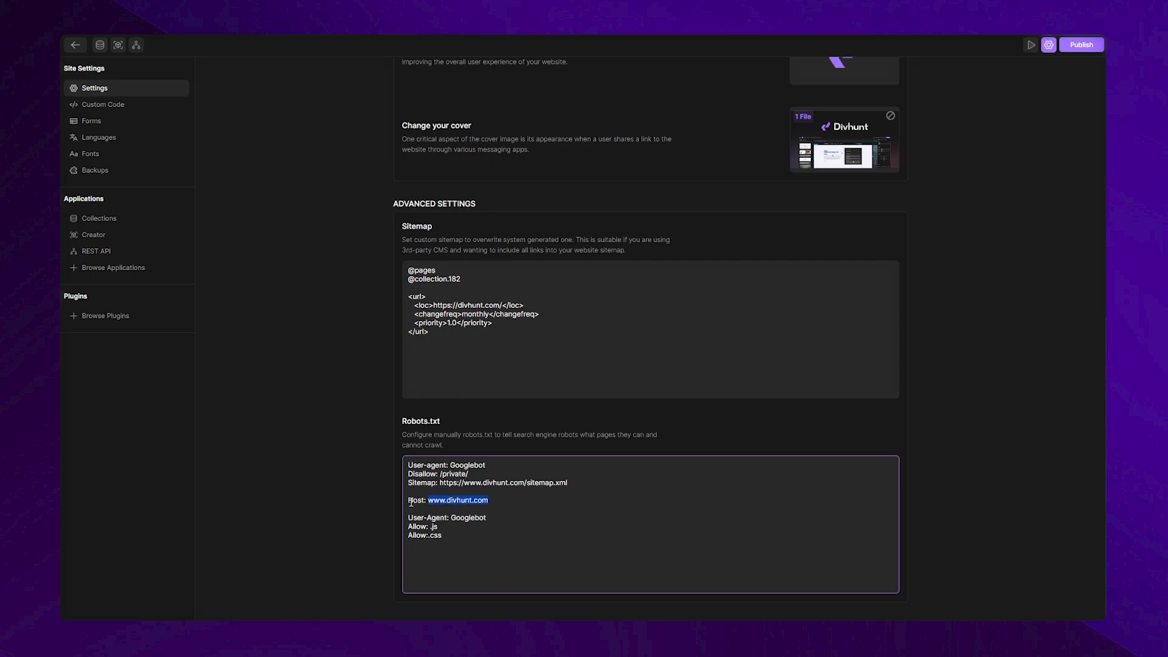
{"action": "left_click", "coordinate": [384, 447]}
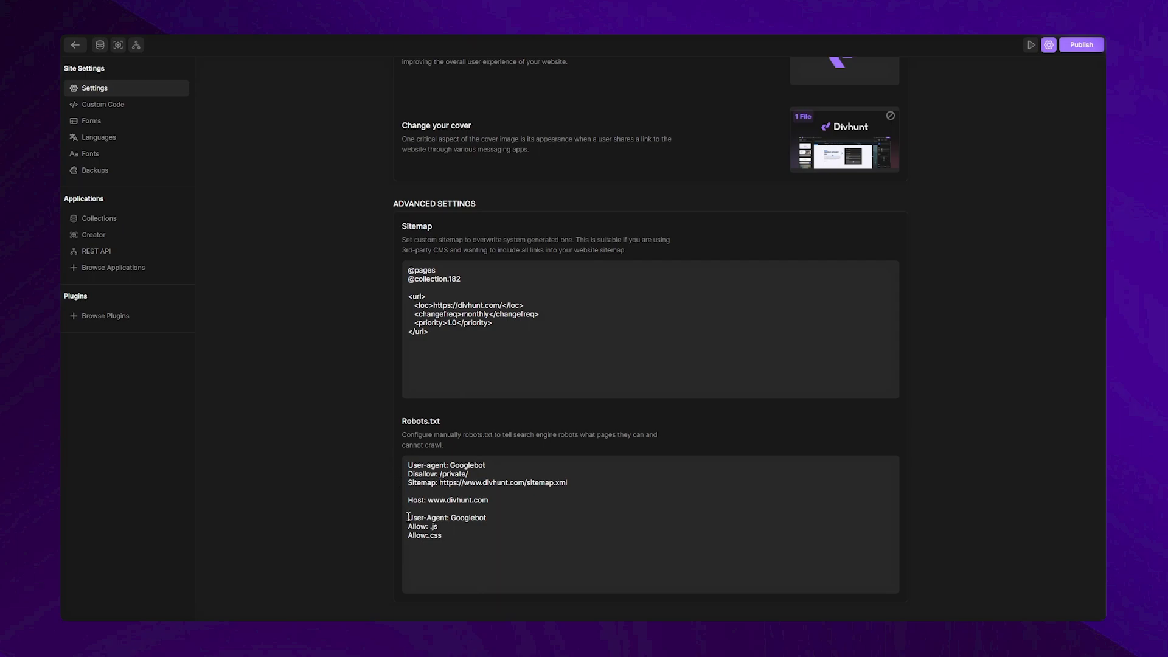
- Replace Googlebot with Bingbot in the second User-Agent line of robots.txt and highlight the Allow rules below it
{"action": "left_click_drag", "start_coordinate": [408, 517], "coordinate": [451, 519]}
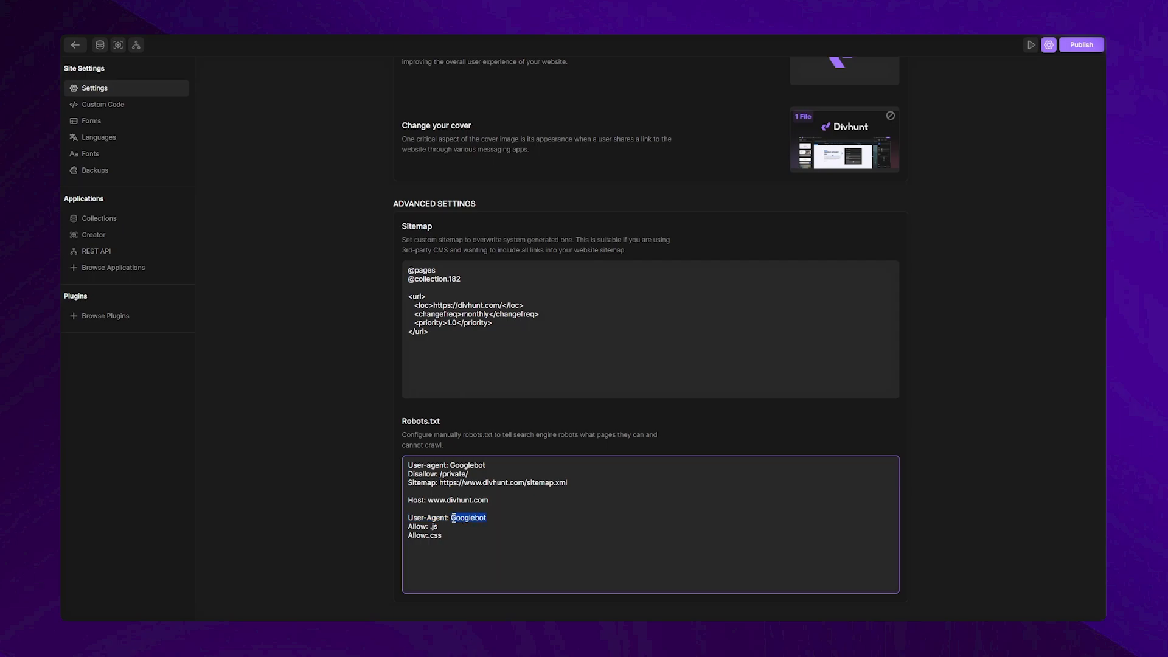
{"action": "type", "text": "Bingbot"}
{"action": "left_click", "coordinate": [382, 446]}
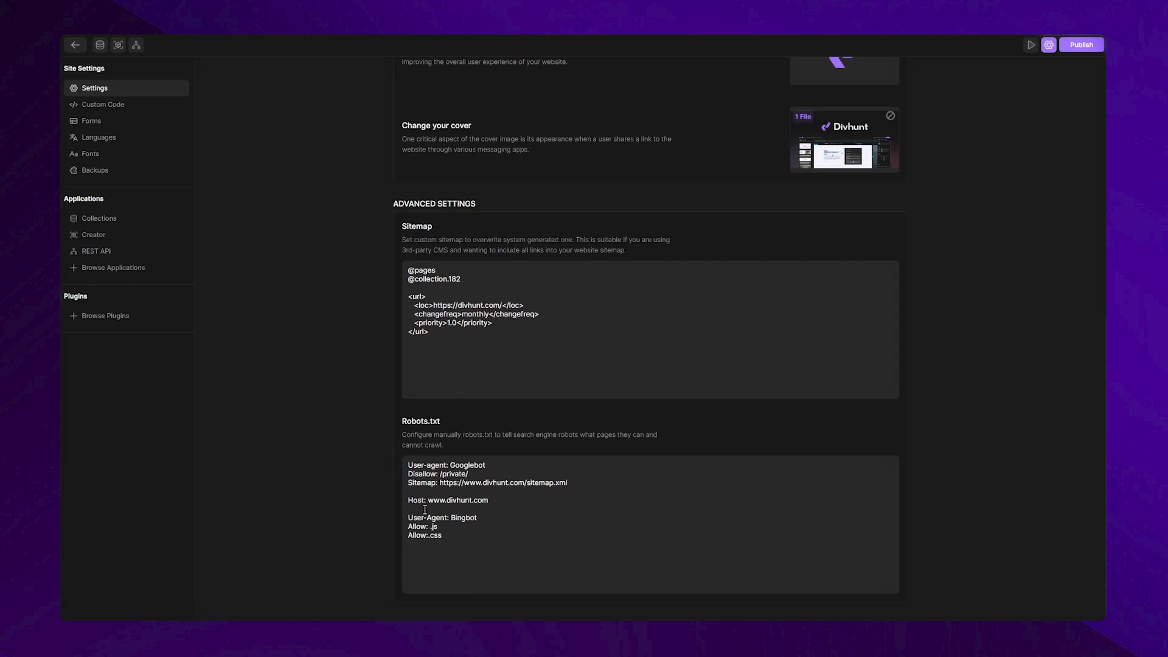
{"action": "left_click_drag", "start_coordinate": [443, 536], "coordinate": [410, 529]}
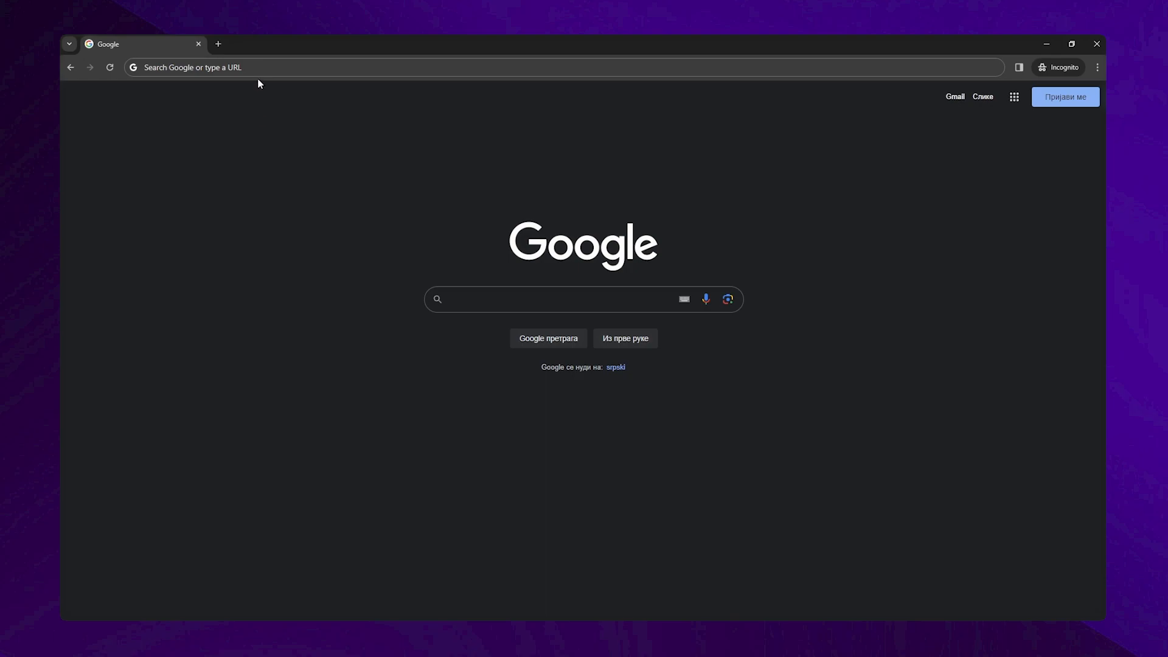
- Switch to the Chrome incognito window and open divhunt.com/robots.txt to check the published file
{"action": "left_click", "coordinate": [258, 70]}
{"action": "type", "text": "divhunt.com"}
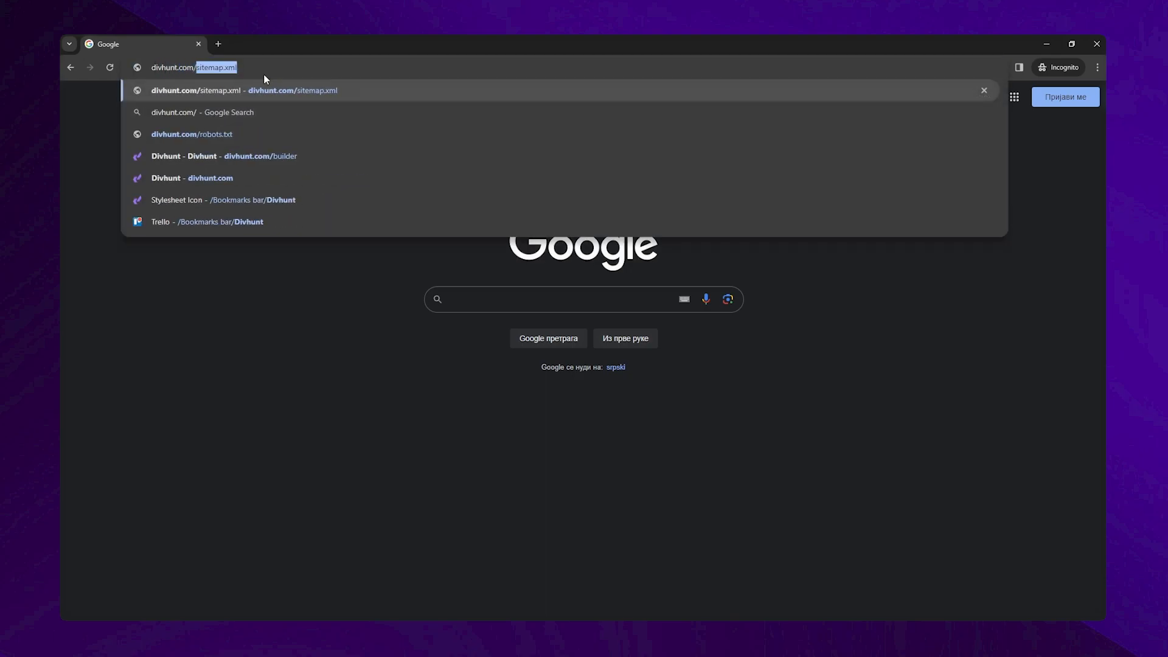
{"action": "type", "text": "/robots."}
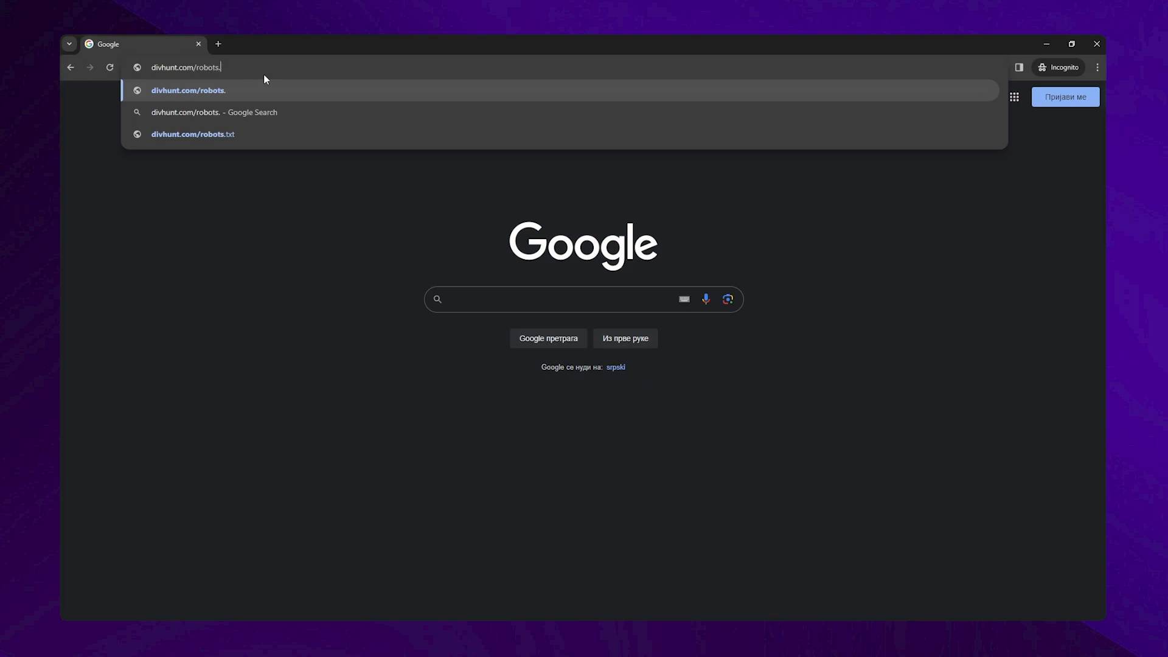
{"action": "type", "text": "txt"}
{"action": "key", "text": "Return"}
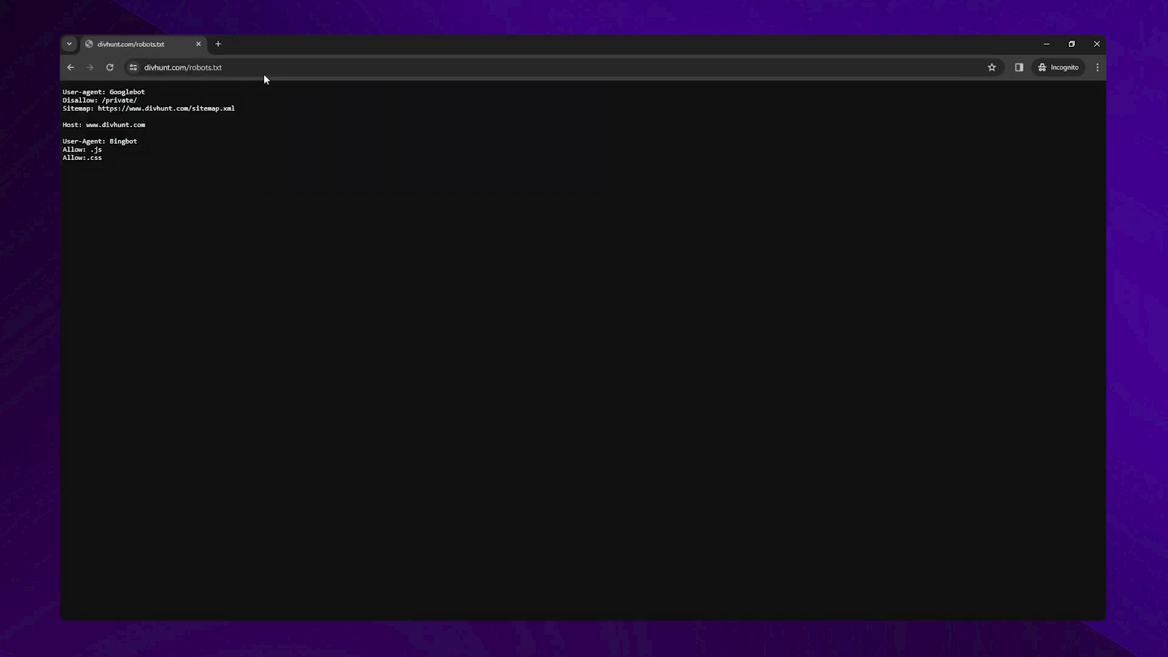